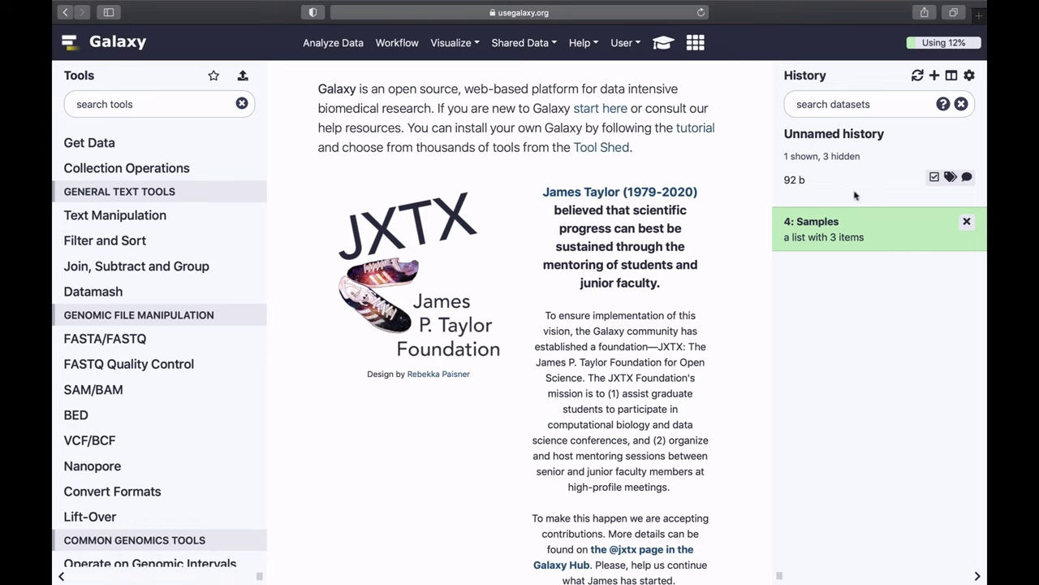
- Examine the contents of Sample 1, Sample 2 and Sample 3 in the Samples collection, checking the listed positions and changes
left_click(814, 222)
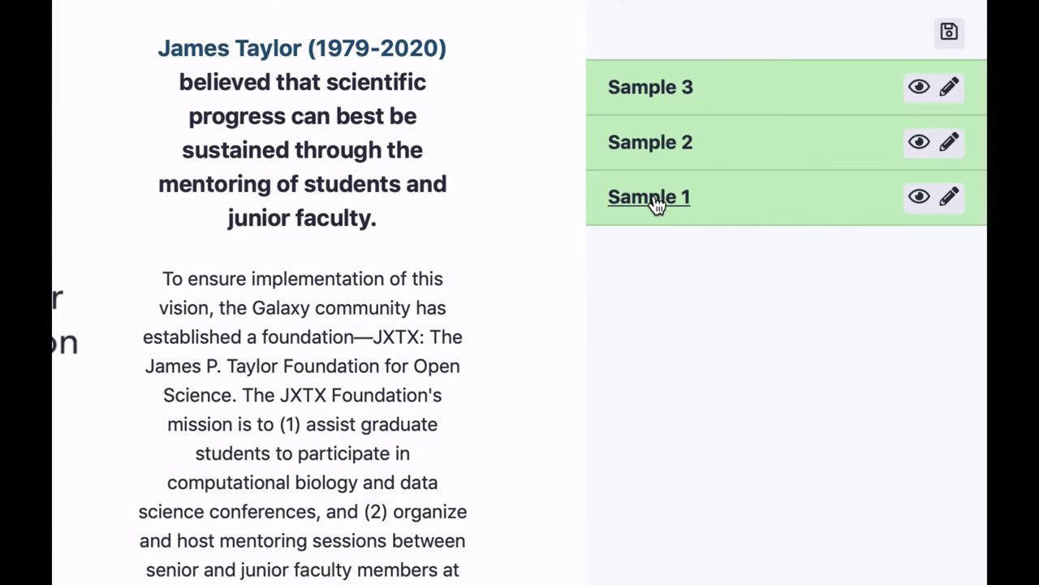
left_click(656, 205)
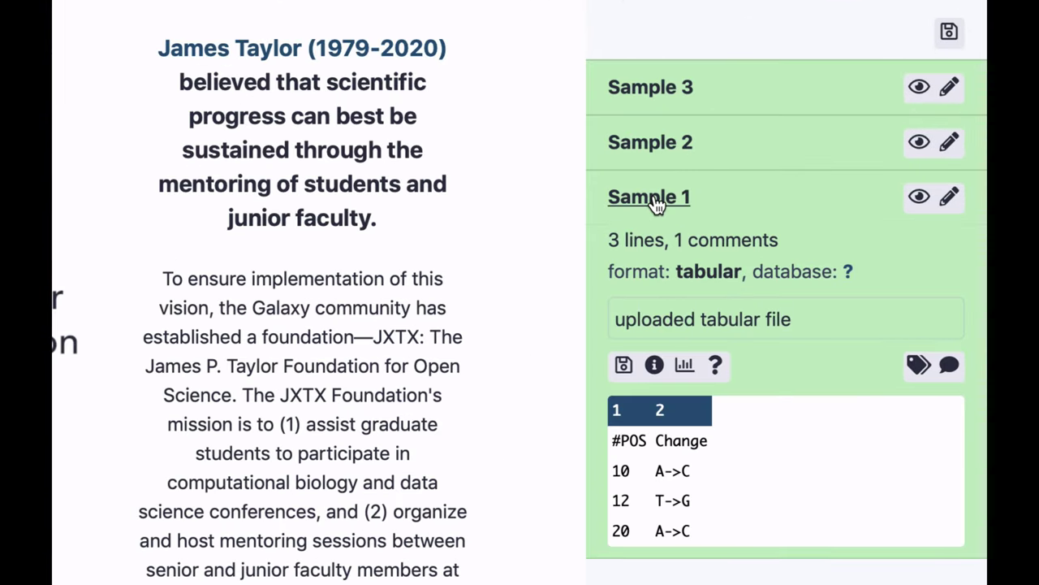
double_click(619, 471)
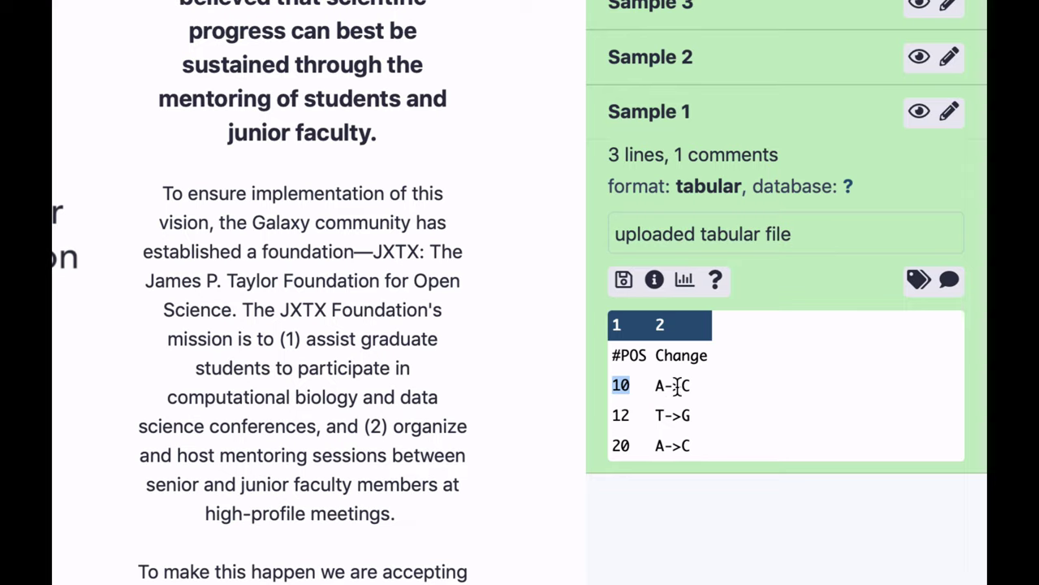
left_click(640, 56)
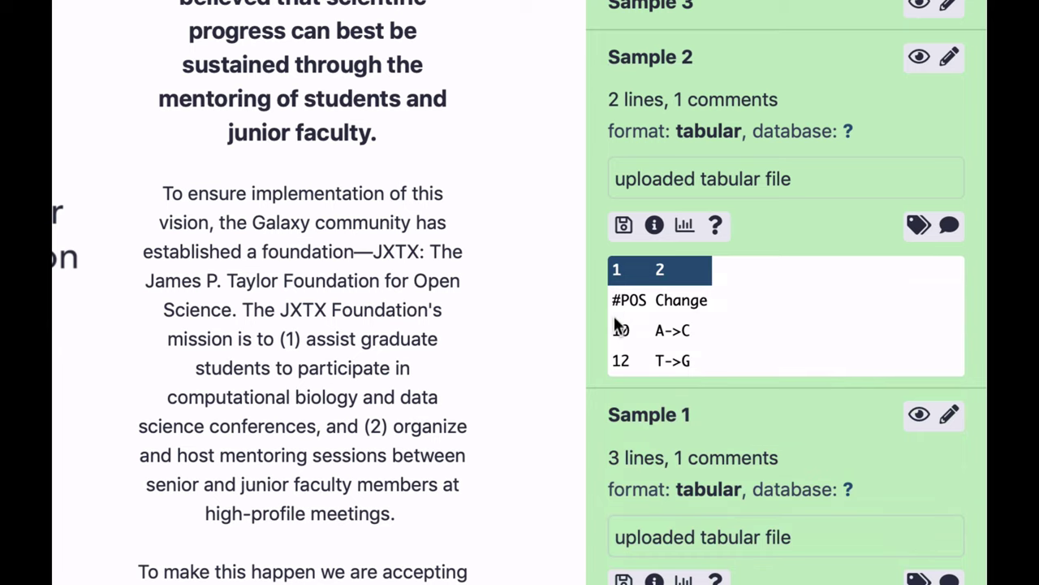
left_click(652, 5)
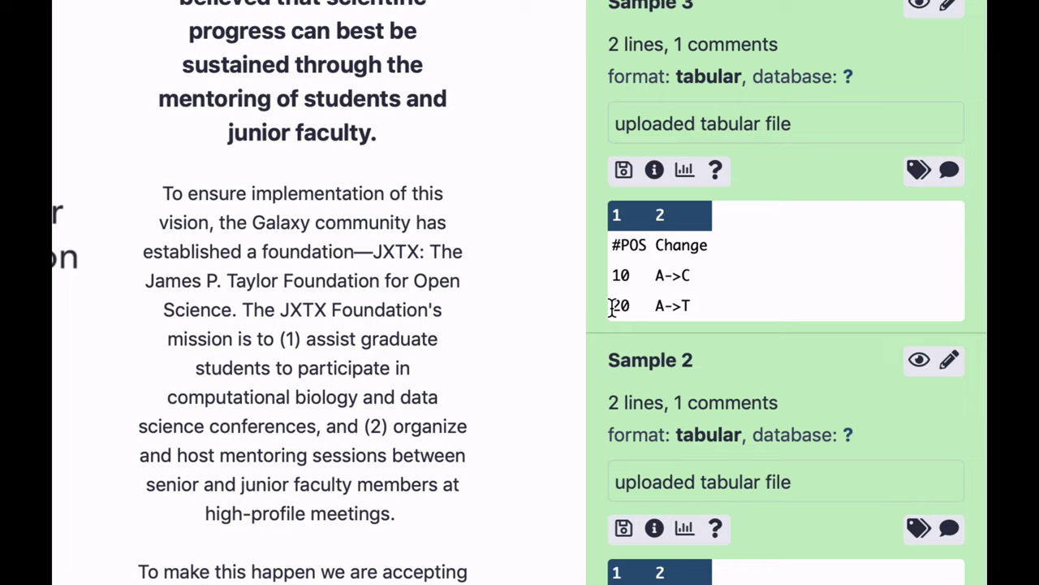
left_click_drag(613, 309, 634, 309)
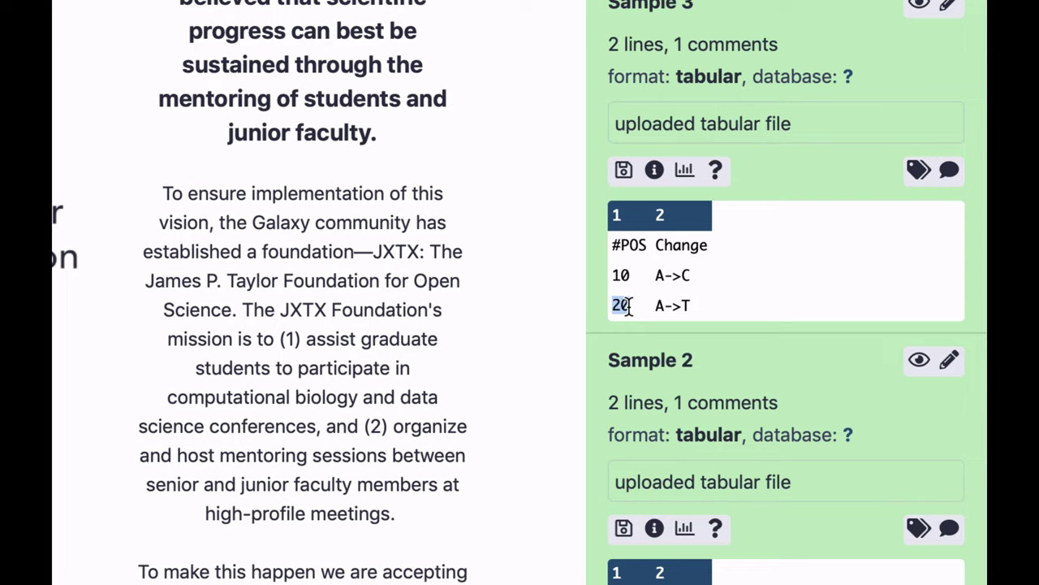
- Compare Sample 1 and Sample 3 for site 20, collapsing the sample previews when finished and returning to the history
left_click(646, 9)
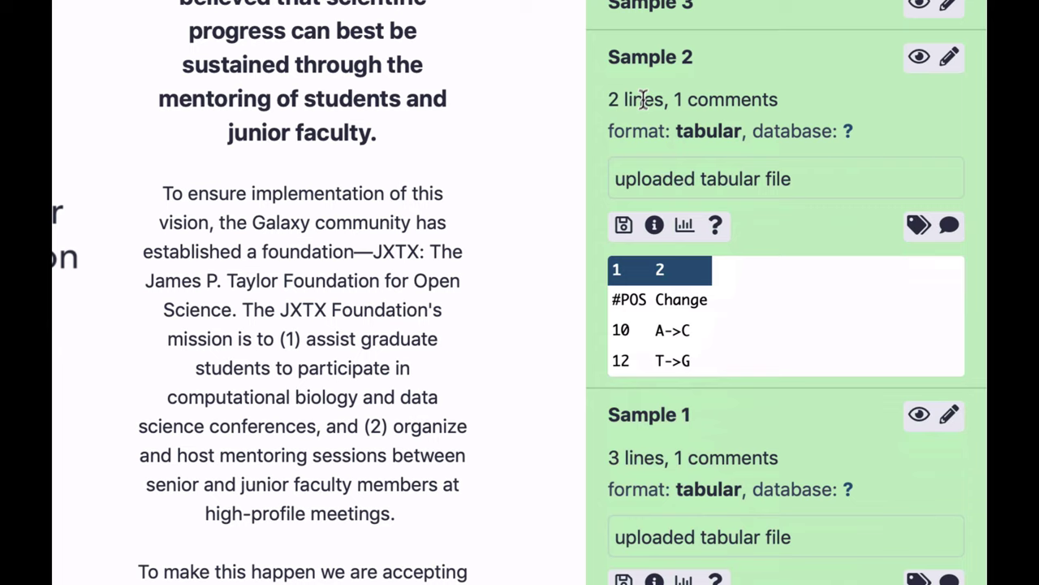
left_click(653, 71)
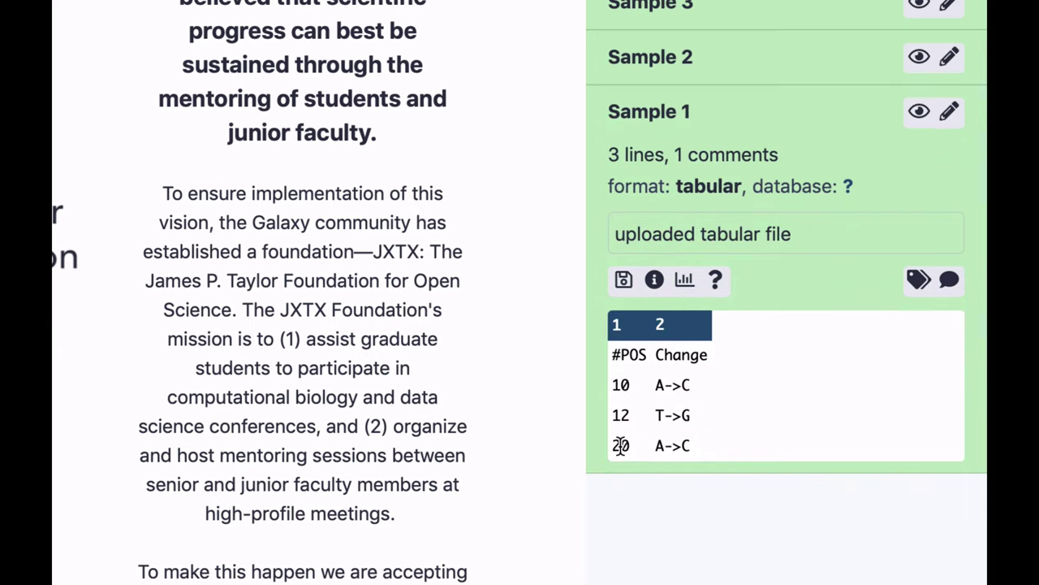
left_click_drag(612, 445, 623, 445)
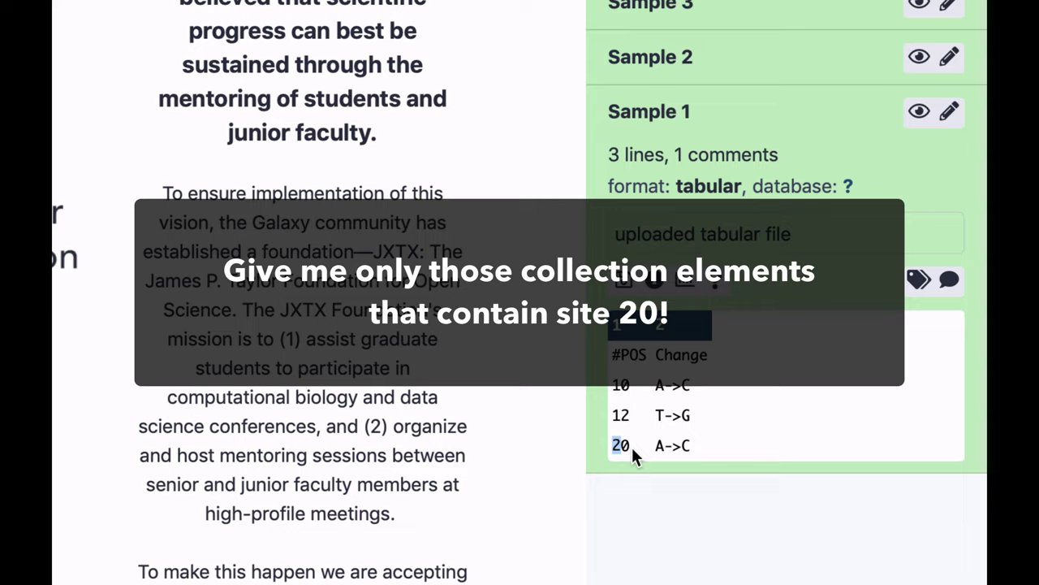
left_click(647, 114)
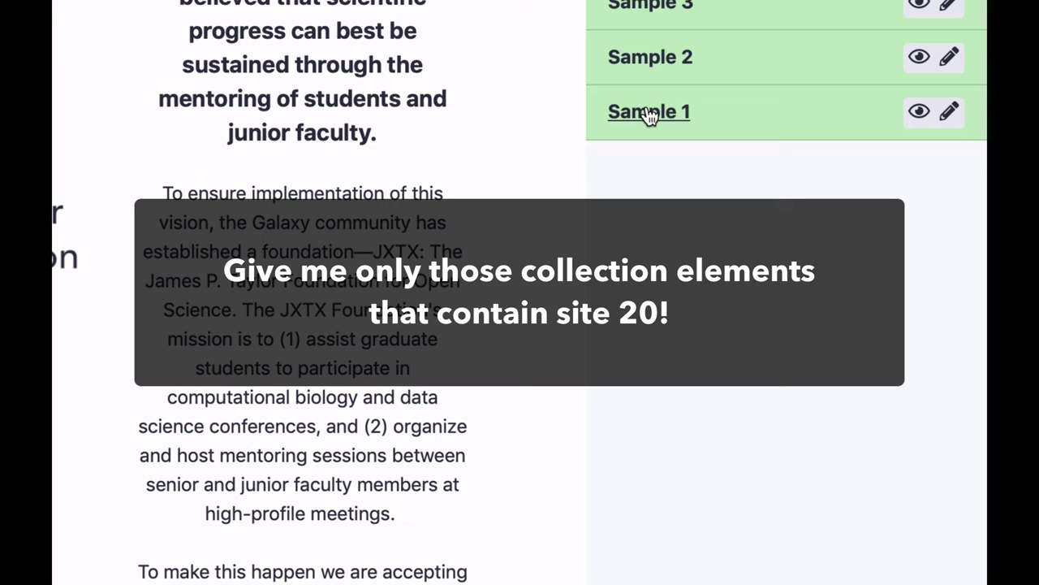
left_click(647, 113)
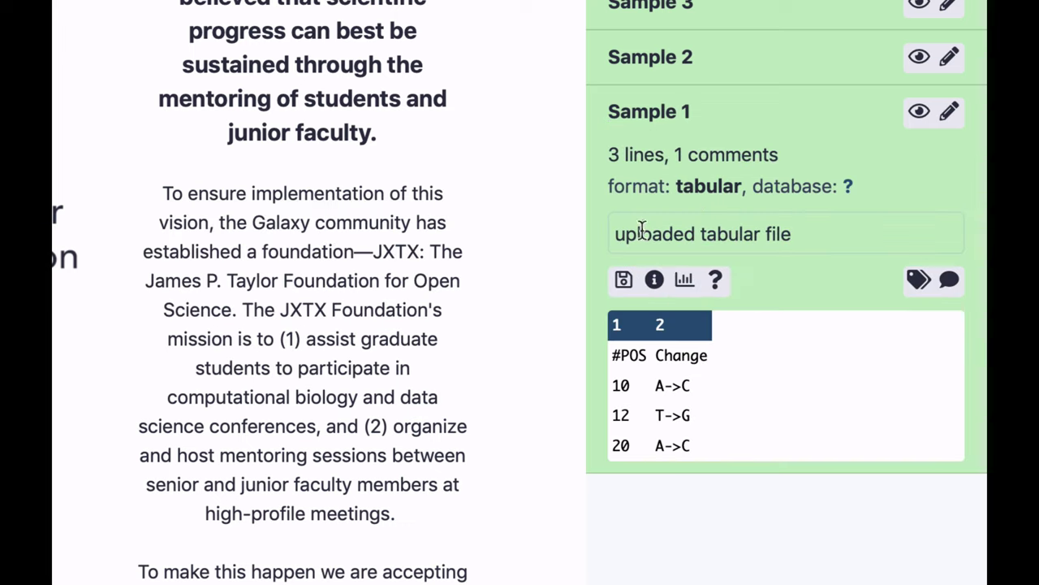
left_click(635, 16)
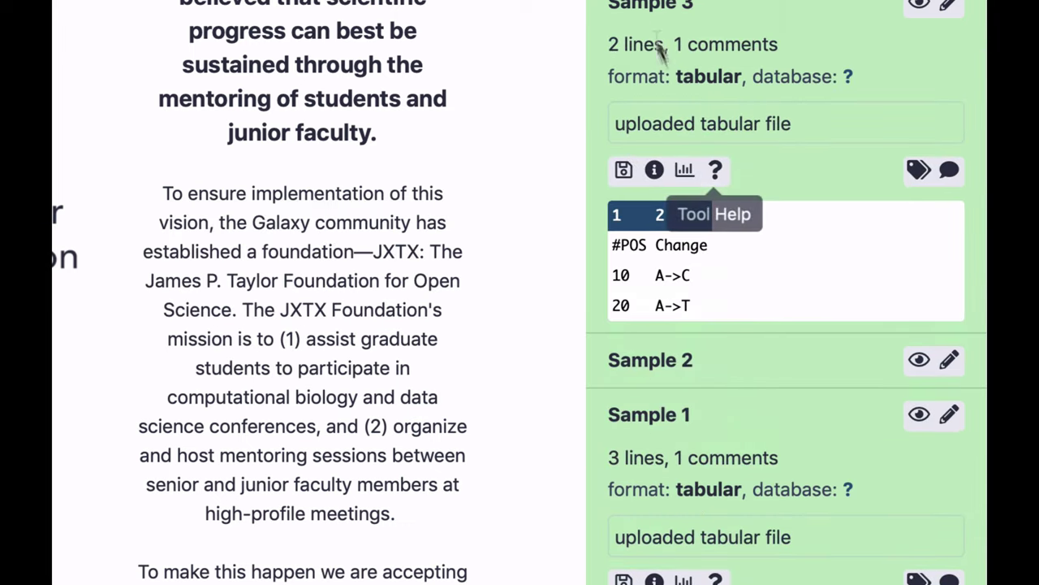
left_click(648, 6)
left_click(641, 115)
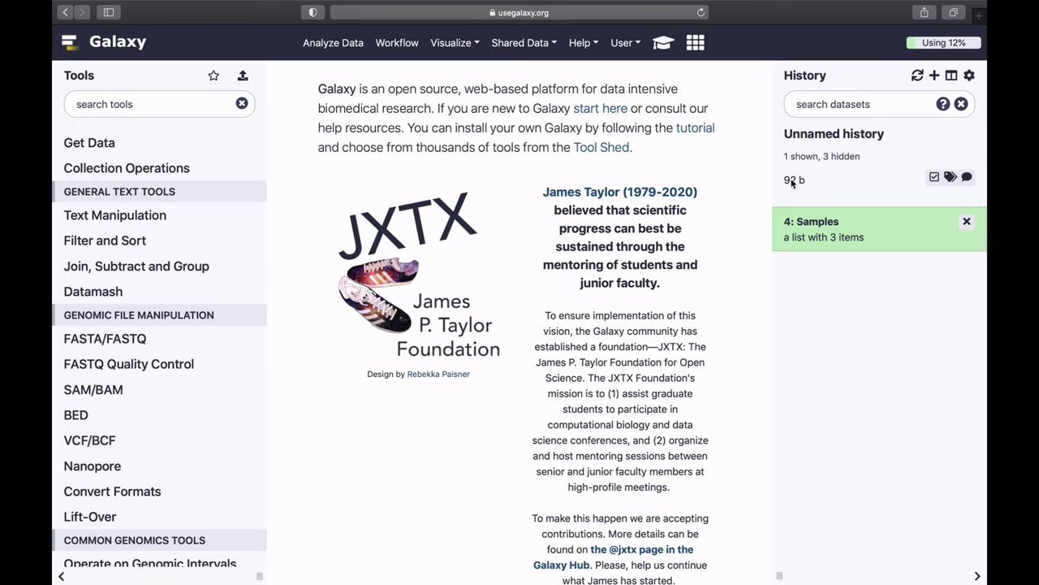
- Rename the unnamed history as "SC: Filtering collection"
left_click(810, 137)
type("sc")
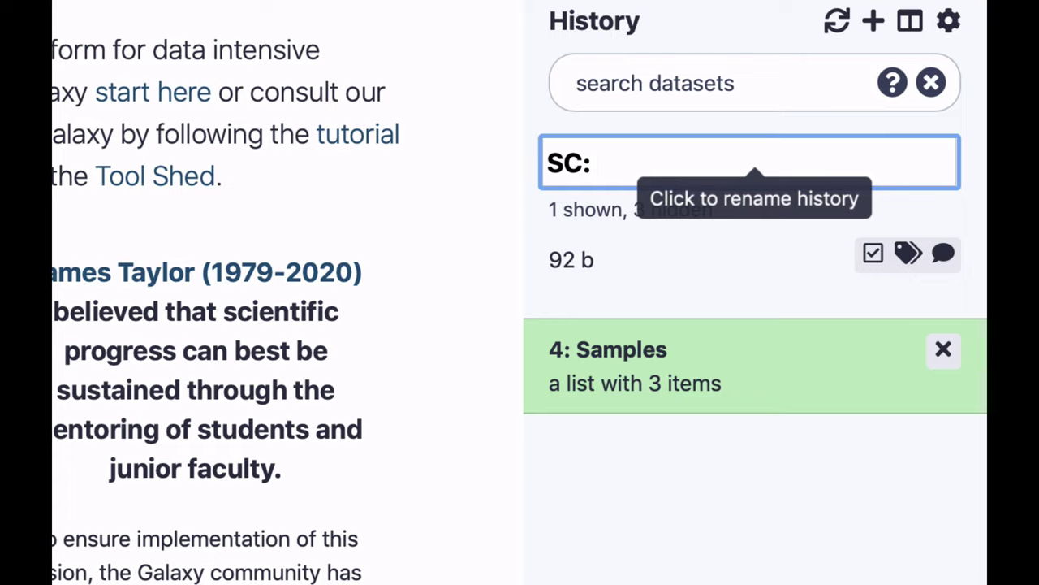
type(": Filtering collect")
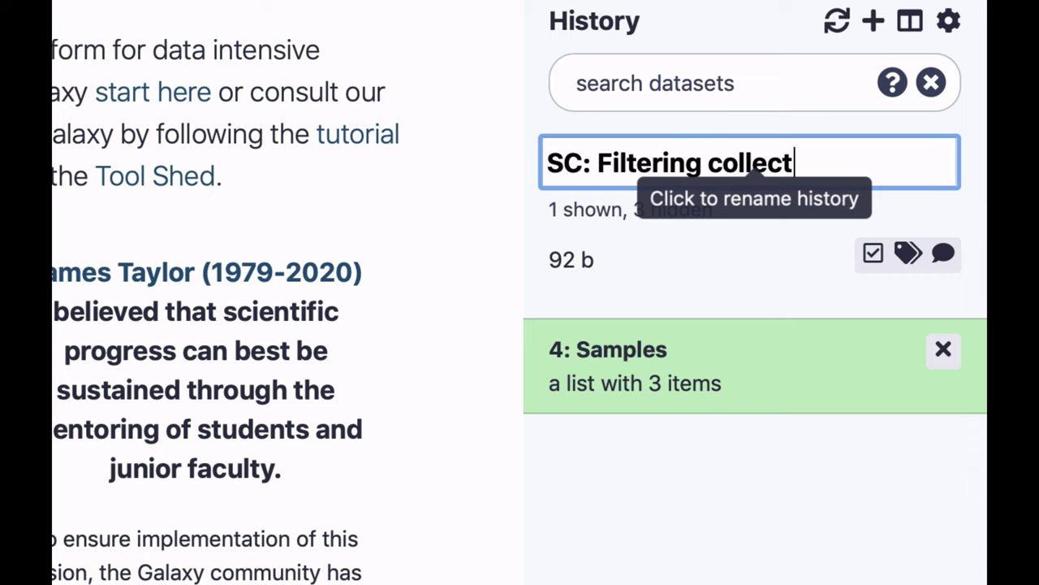
type("ion")
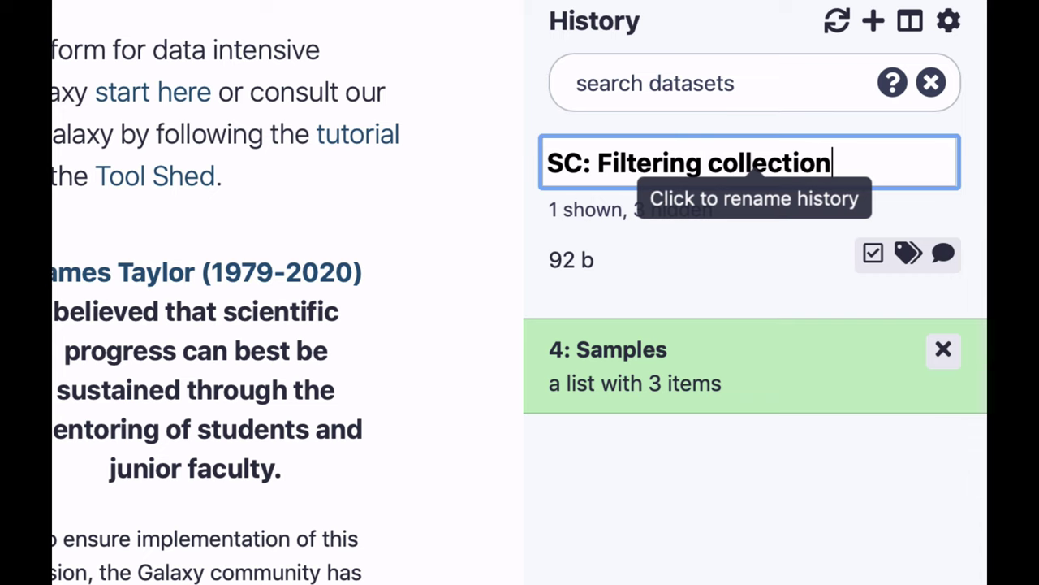
key("Return")
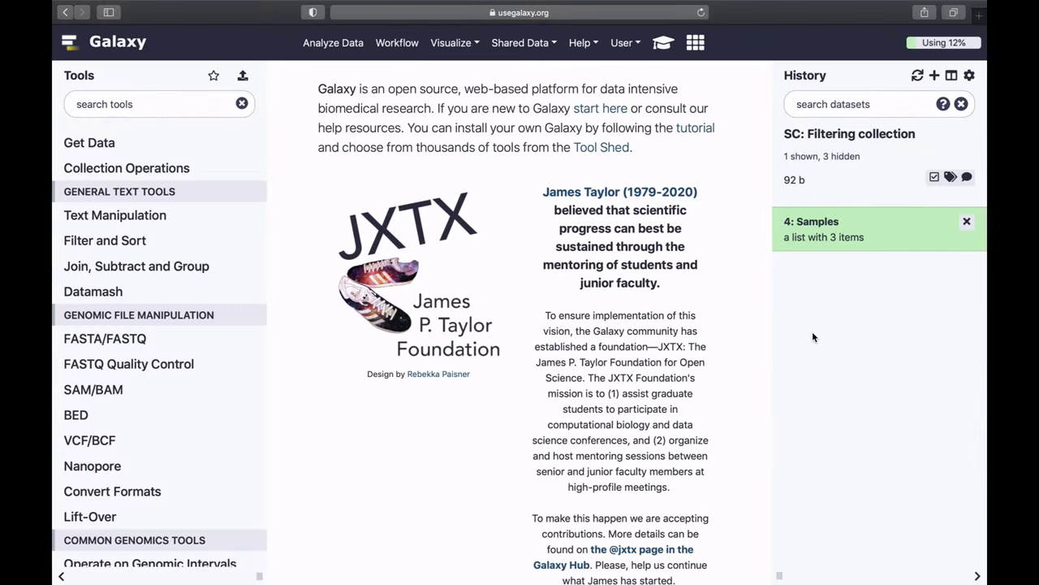
- Set up the Collapse Collection tool with the Samples collection as input and one header line kept
left_click(122, 172)
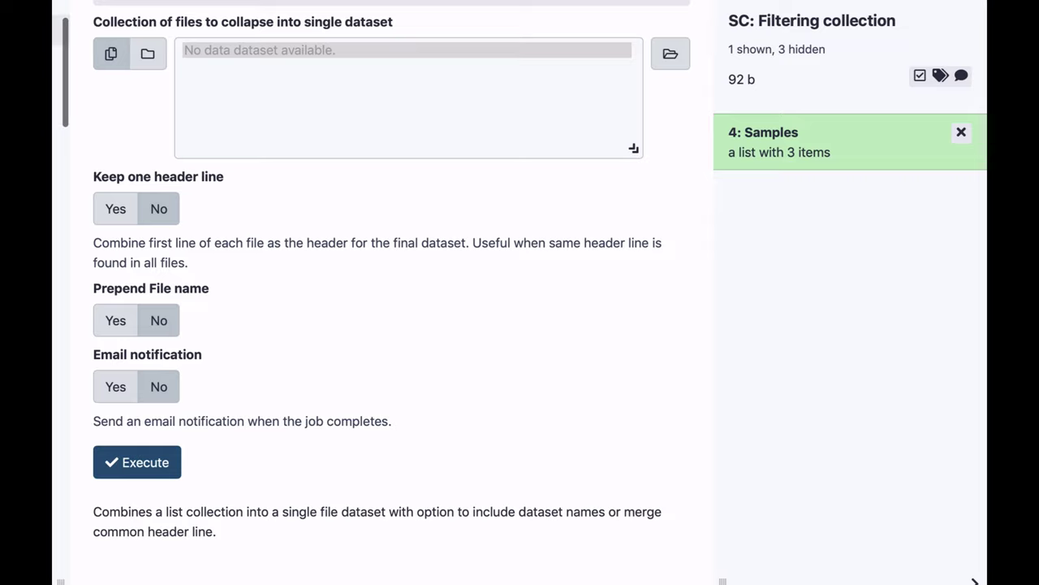
left_click(147, 53)
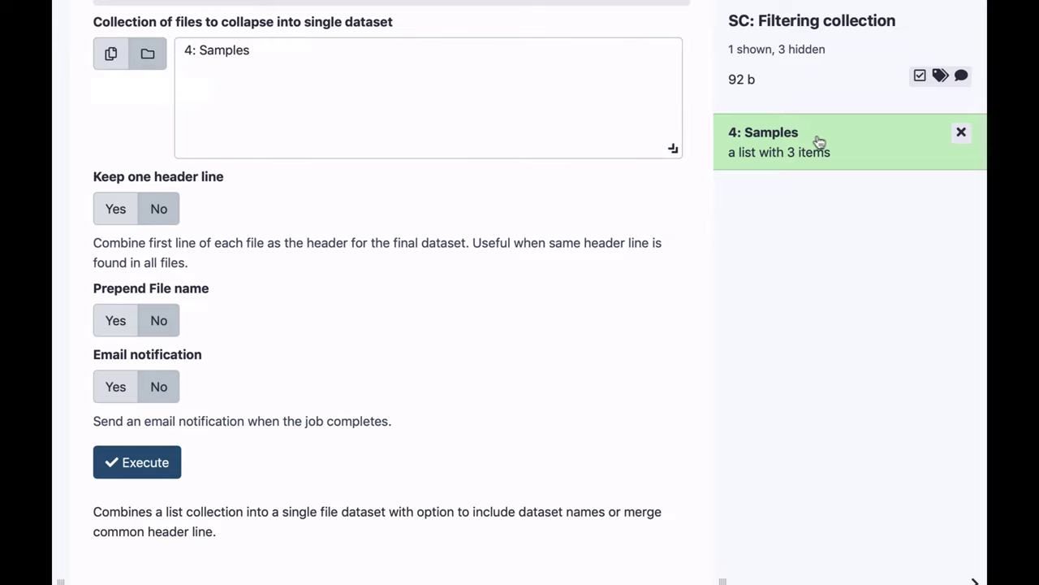
left_click(115, 208)
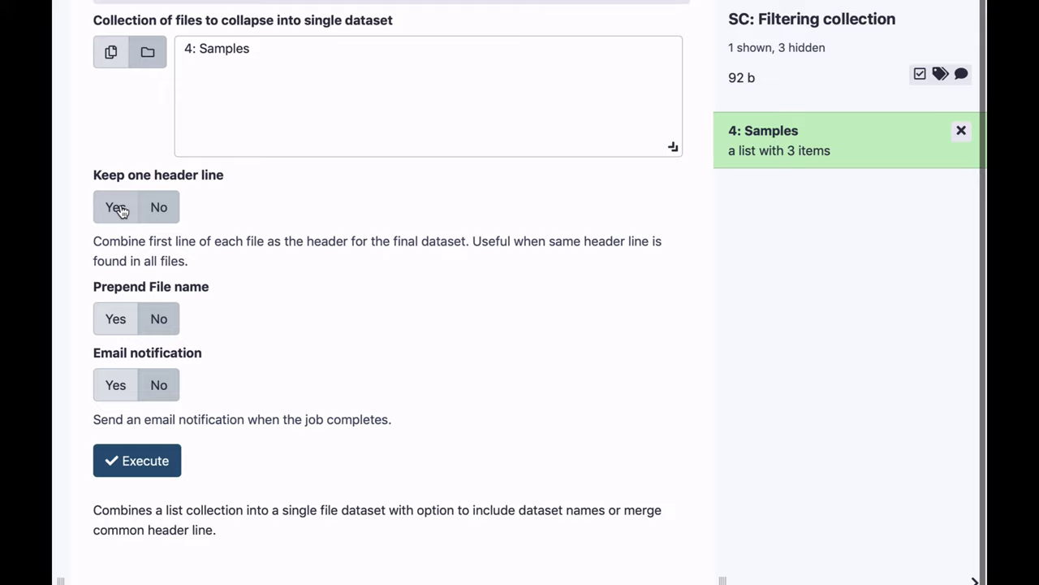
left_click(155, 208)
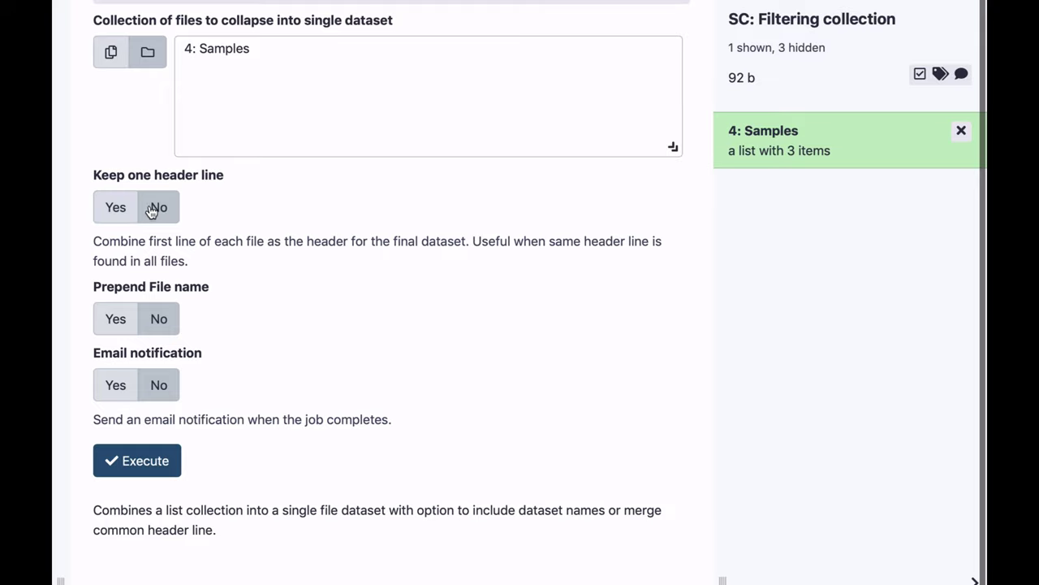
left_click(113, 207)
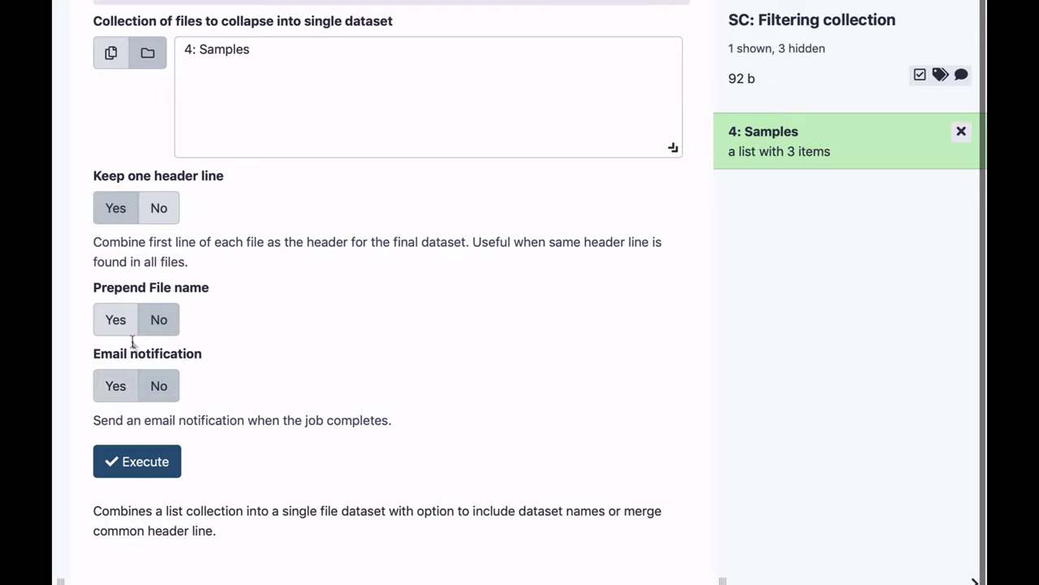
- Run Collapse Collection with the file name prepended using "Same line and each line in dataset", and view the output dataset
left_click(114, 324)
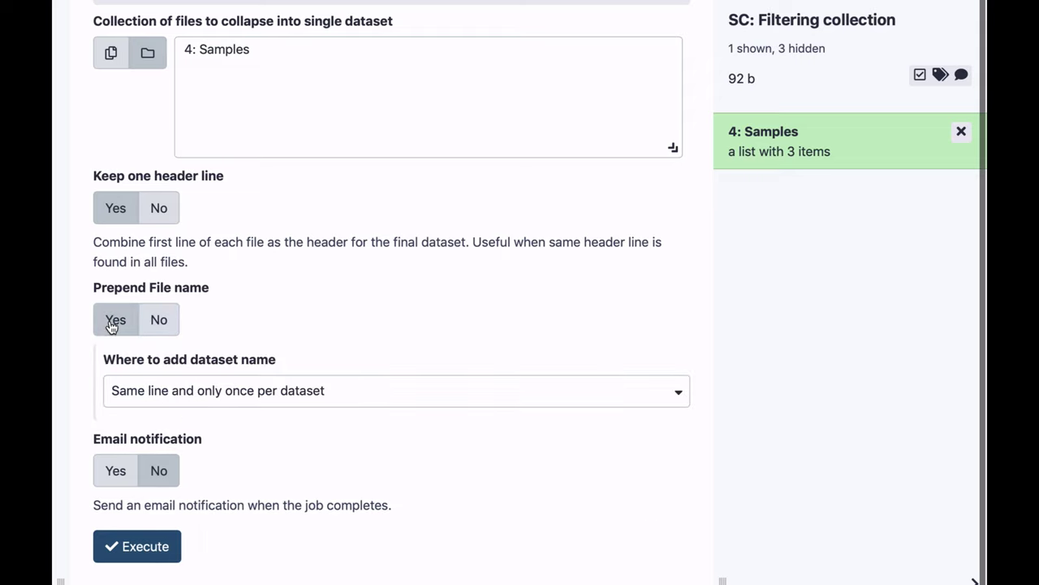
left_click(182, 393)
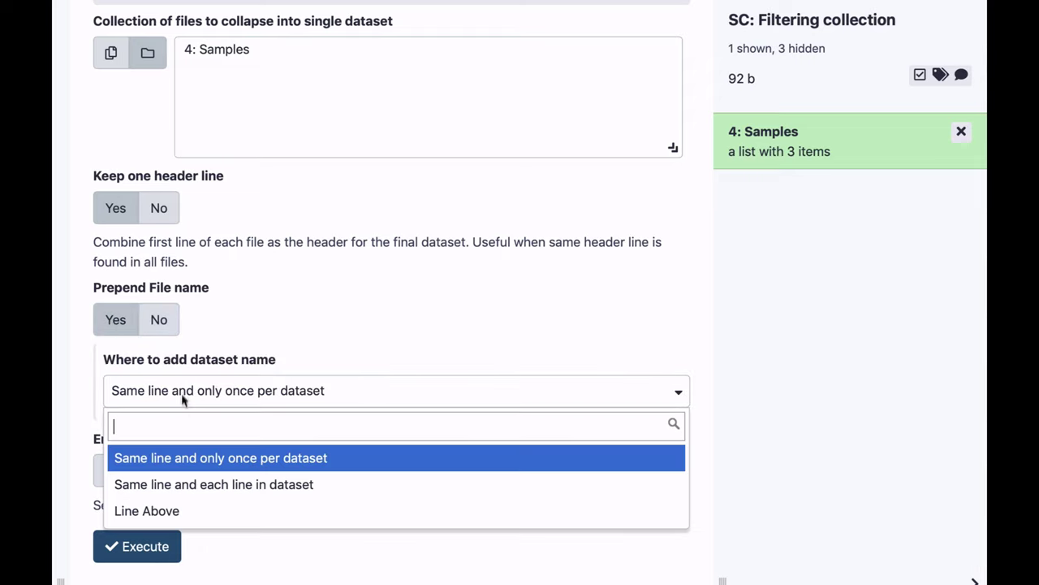
left_click(179, 485)
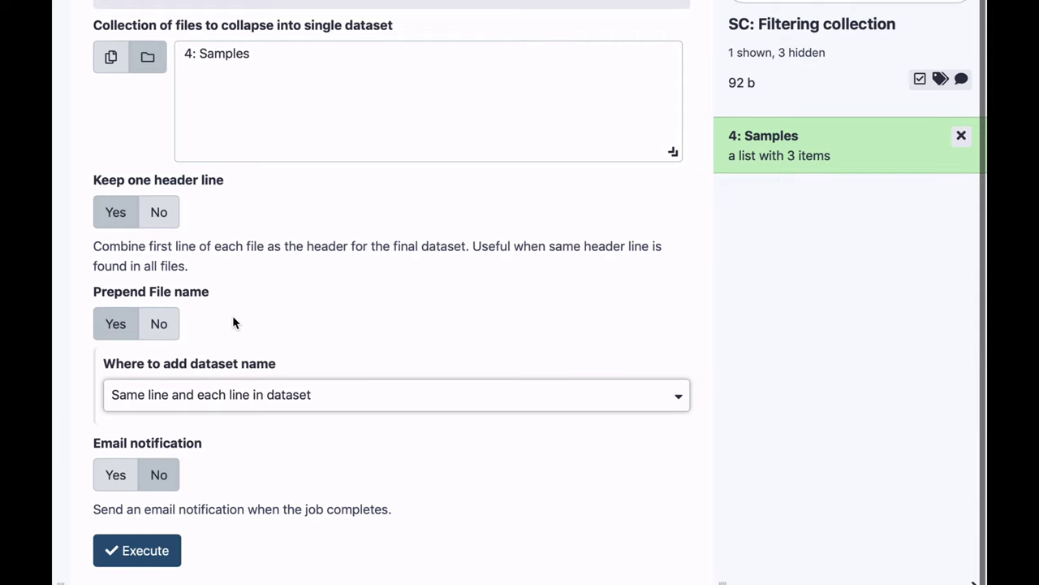
left_click(209, 50)
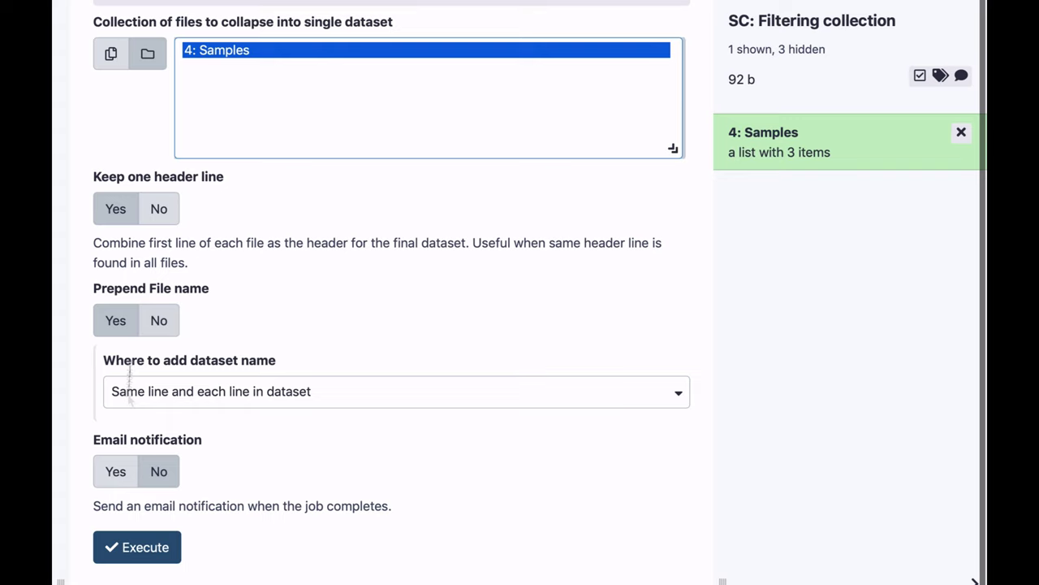
left_click(138, 548)
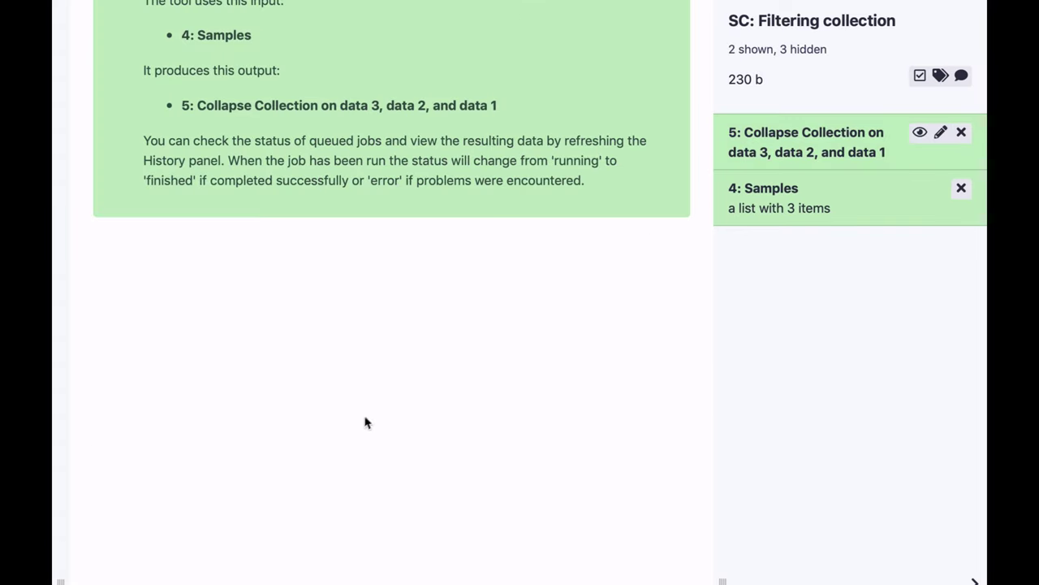
left_click(804, 133)
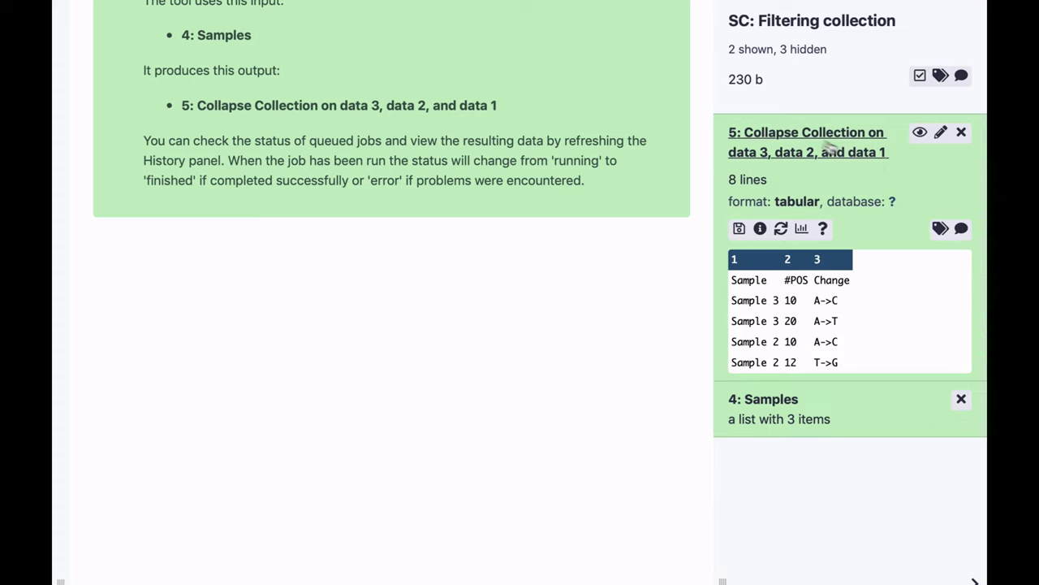
left_click(919, 134)
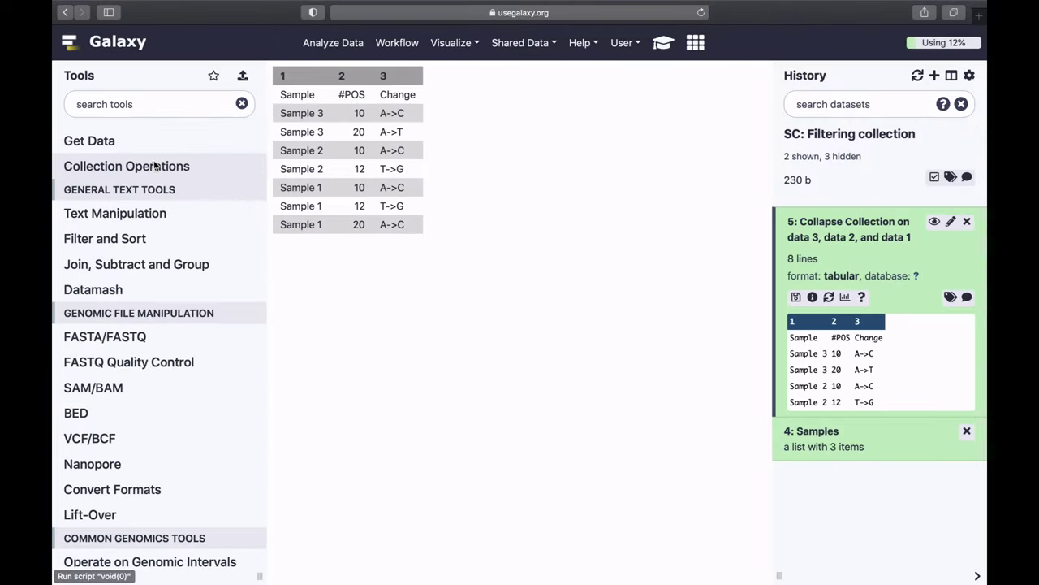
- Open the Filter tool for tabular data and set its condition on the collapsed dataset to c2 == 20
left_click(91, 238)
scroll(92, 238, "down", 1)
scroll(92, 238, "down", 1)
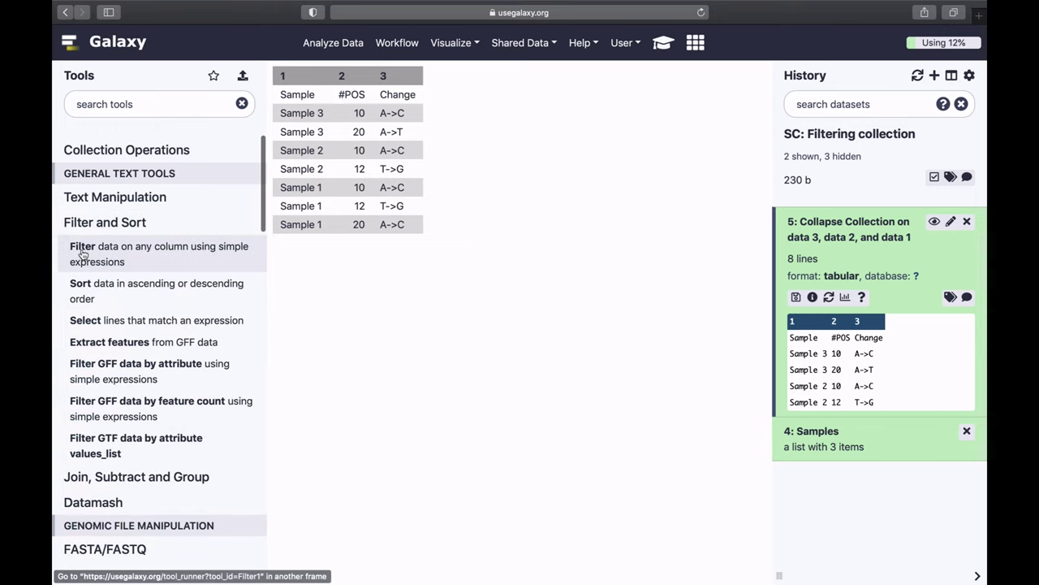
left_click(84, 251)
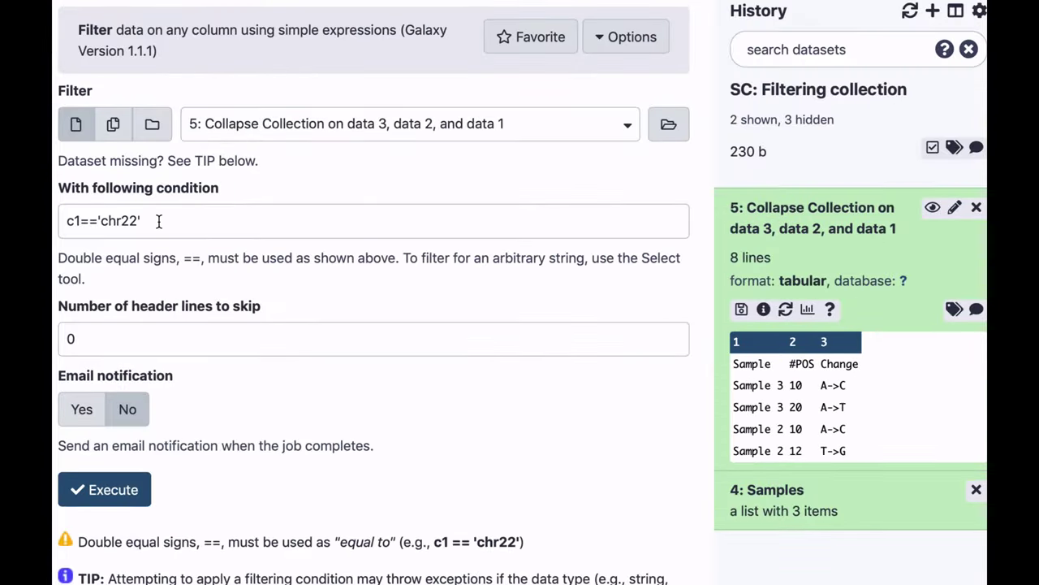
left_click(368, 148)
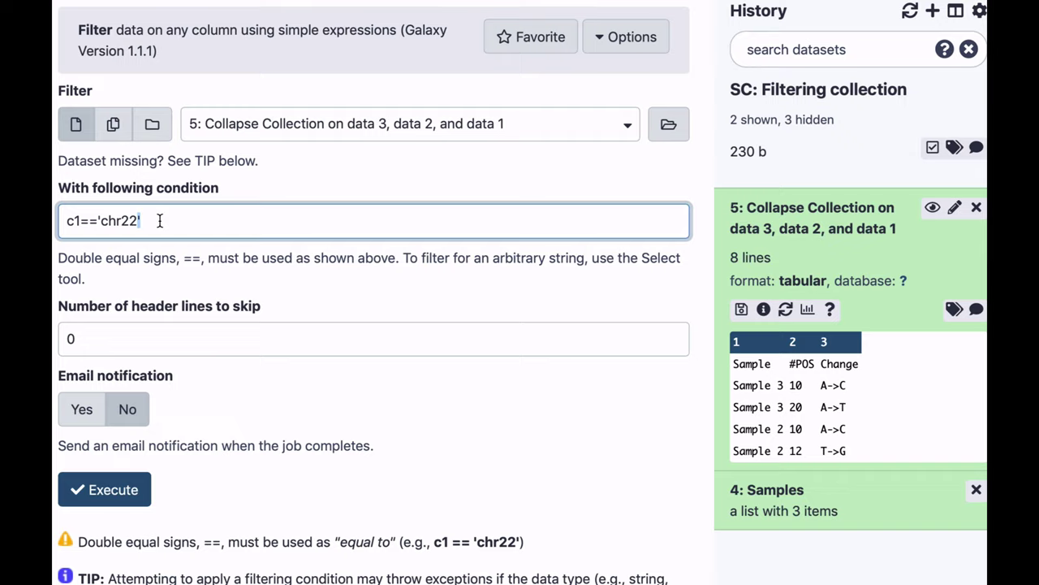
key("ctrl+a")
type("c")
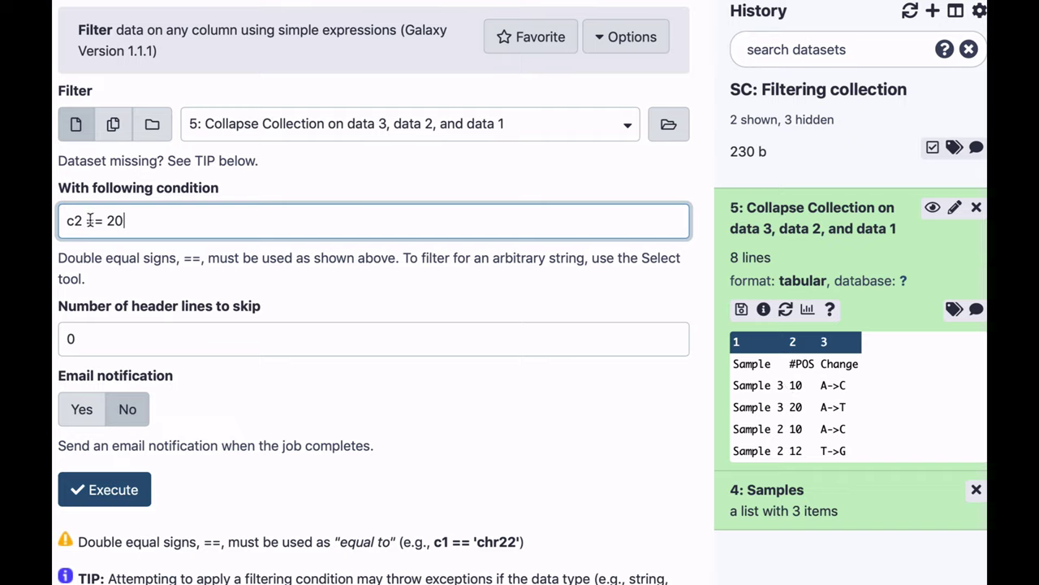
left_click_drag(87, 223, 101, 225)
key("End")
- Set the Filter tool to skip 1 header line and run it on the collapsed dataset
left_click_drag(735, 364, 861, 367)
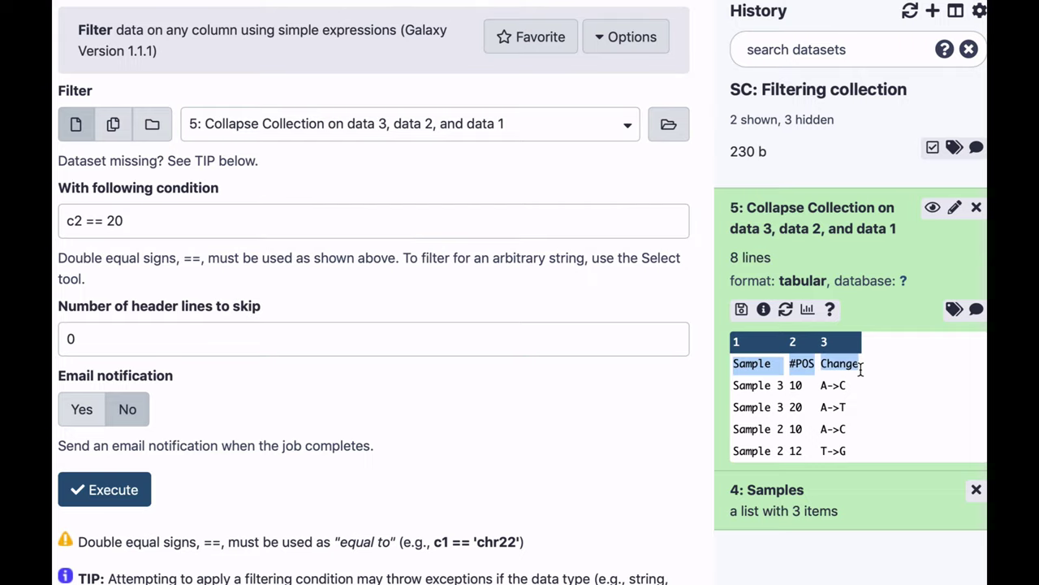
double_click(116, 338)
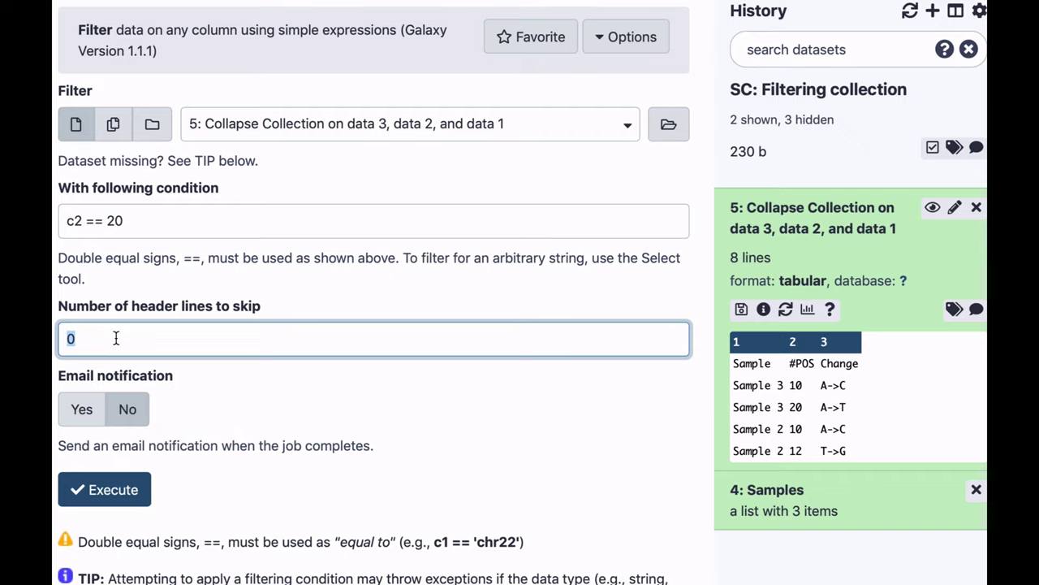
type("1")
left_click(104, 489)
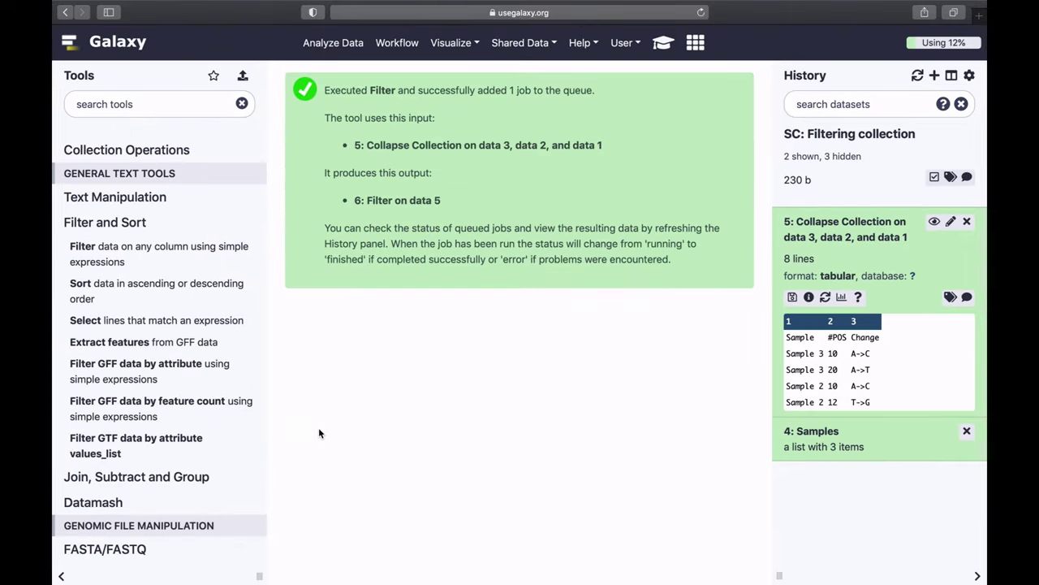
- Expand the Filter output and examine its header line and the sample names listed for position 20
left_click(805, 224)
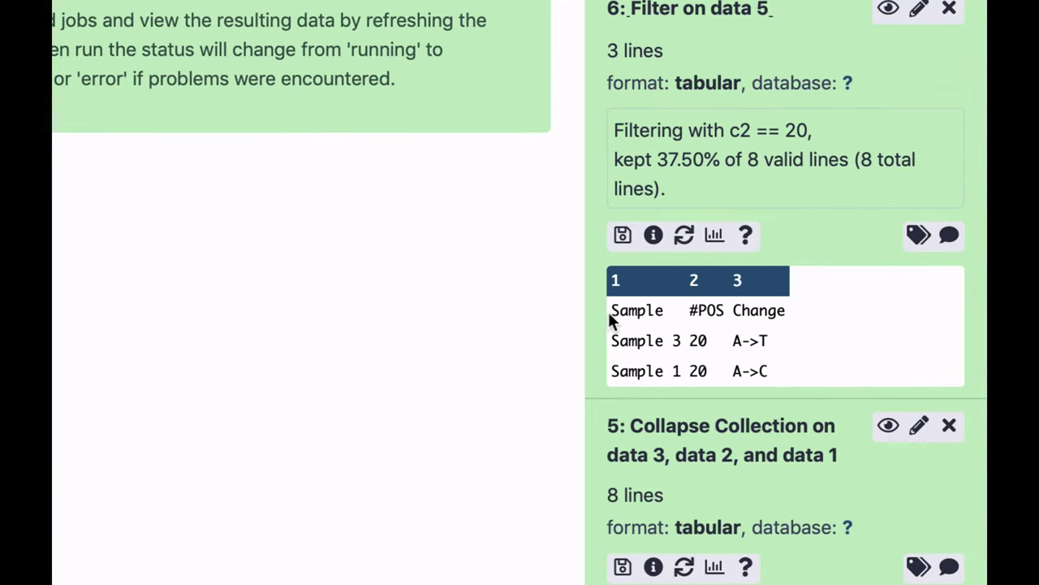
left_click_drag(609, 310, 766, 328)
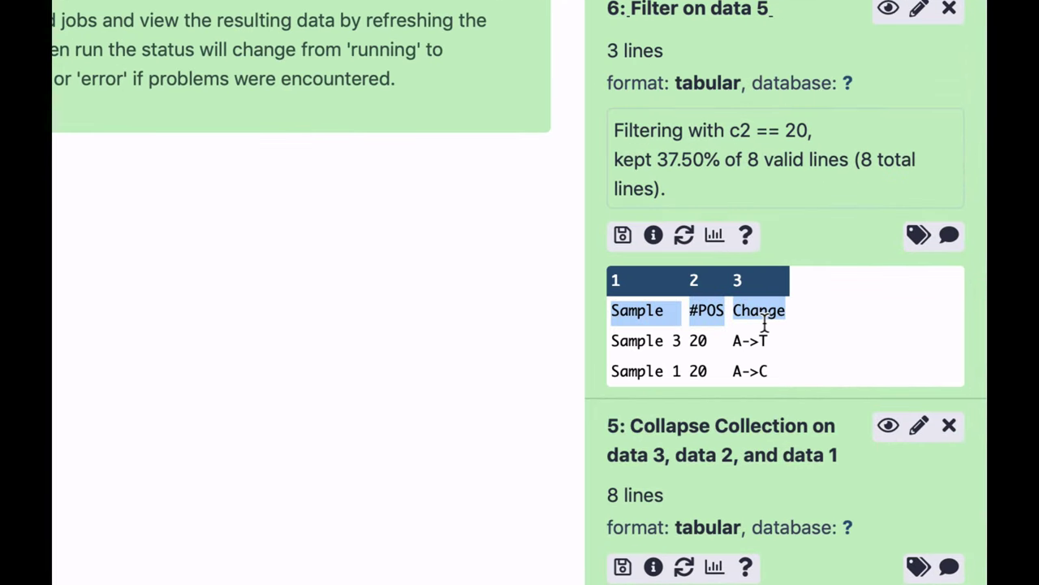
left_click(618, 346)
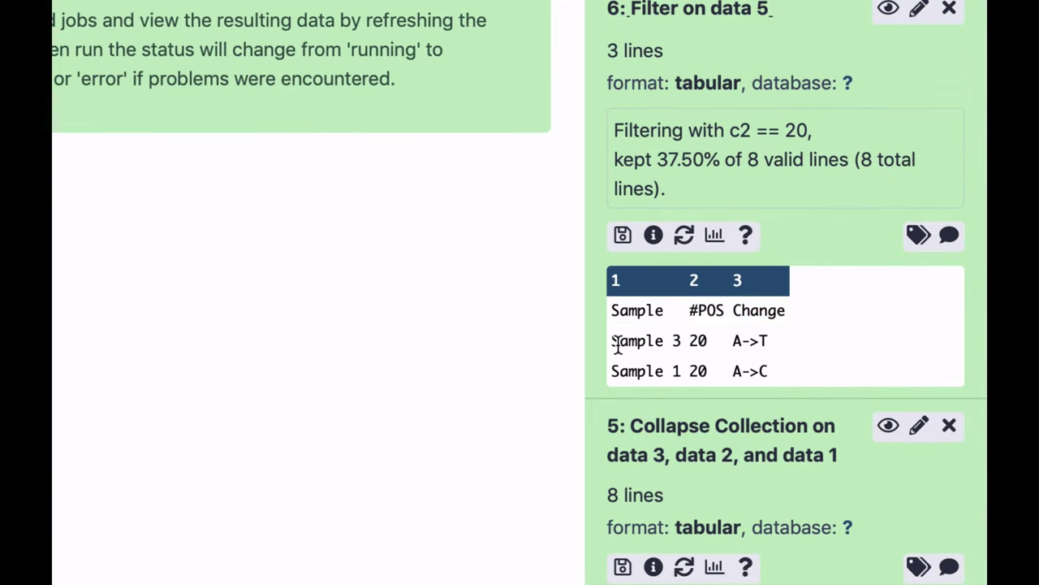
left_click_drag(689, 341, 703, 340)
left_click_drag(609, 341, 680, 341)
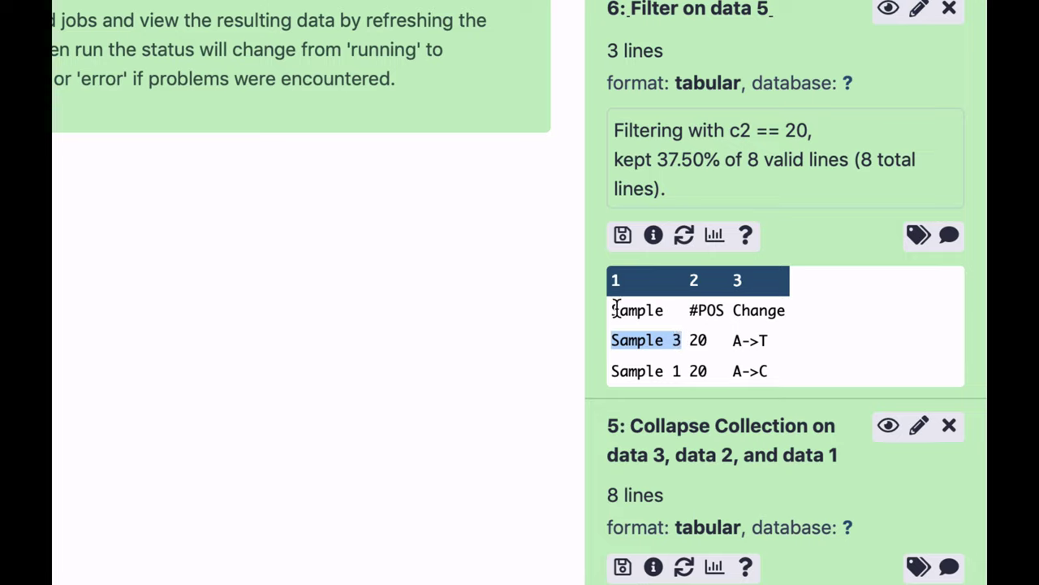
left_click_drag(610, 309, 778, 311)
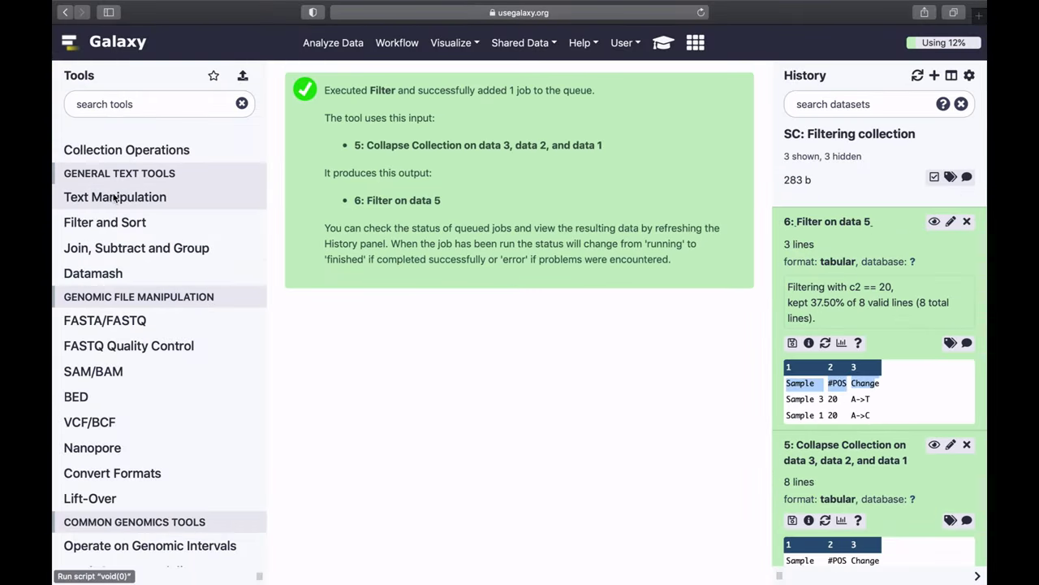
- Run the Remove beginning tool on the Filter output to remove the first 1 line, and expand the resulting dataset
left_click(115, 198)
scroll(121, 294, "down", 5)
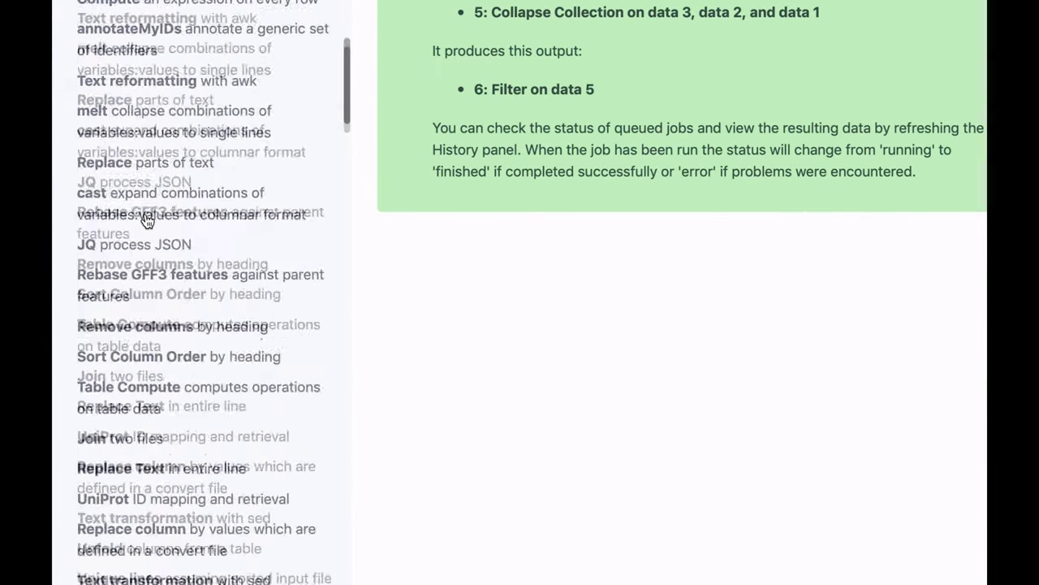
scroll(146, 219, "down", 10)
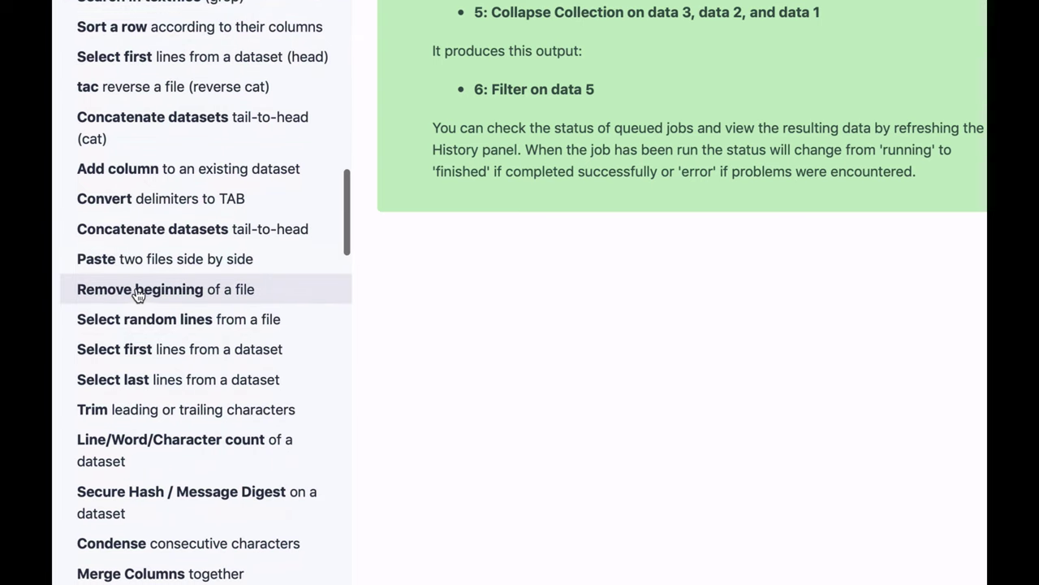
left_click(138, 290)
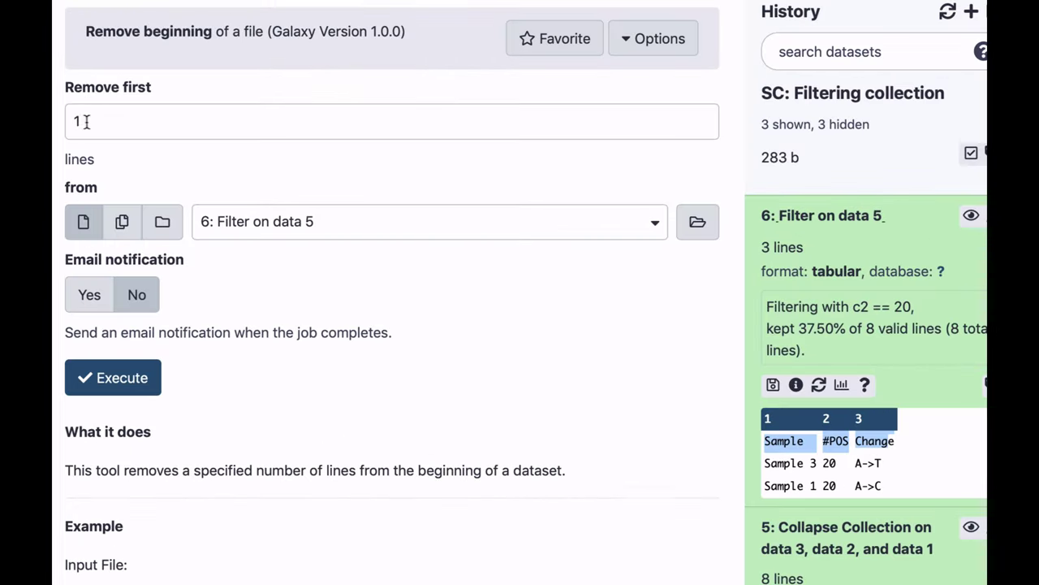
left_click(116, 381)
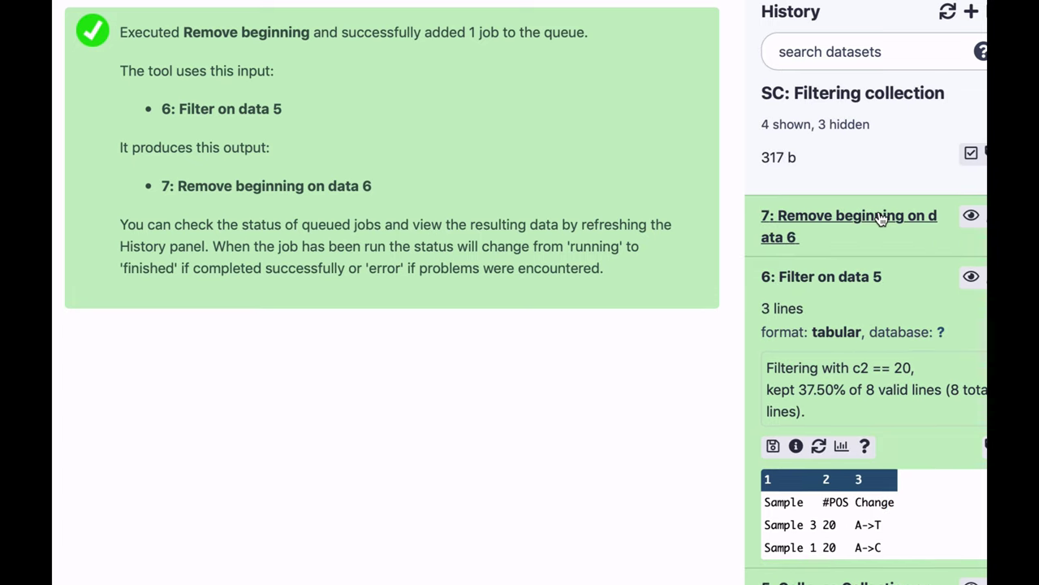
left_click(885, 212)
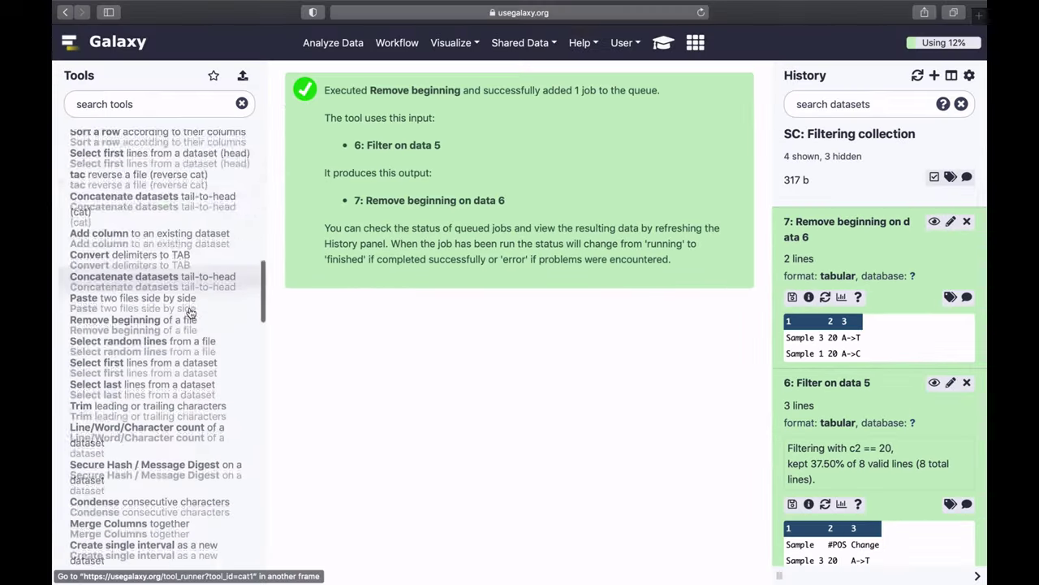
- Run the Cut tool on the Remove beginning output, keeping only column c1 with Tab as the delimiter
scroll(190, 313, "down", 3)
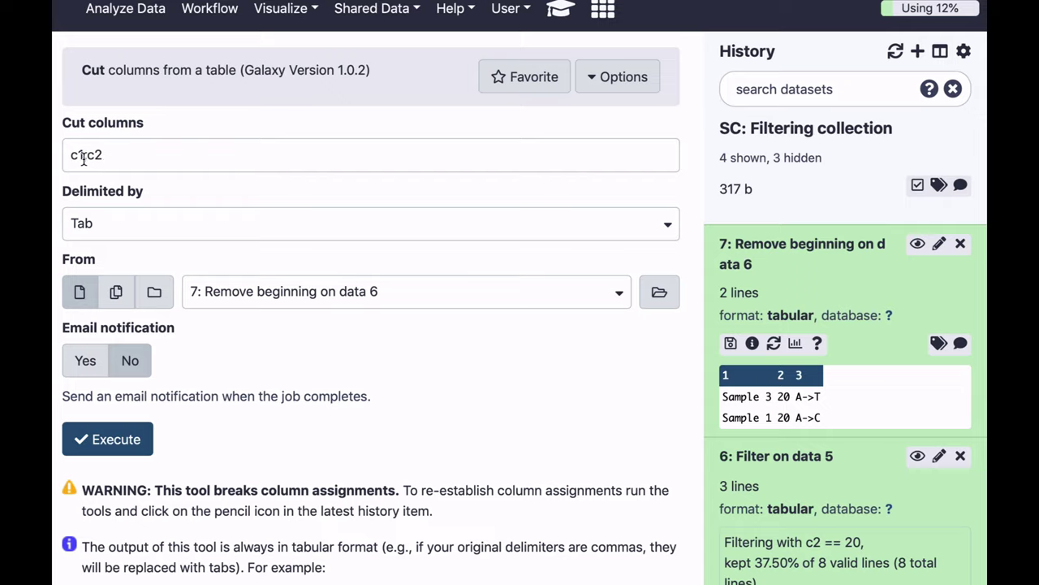
left_click_drag(85, 159, 123, 159)
key("BackSpace")
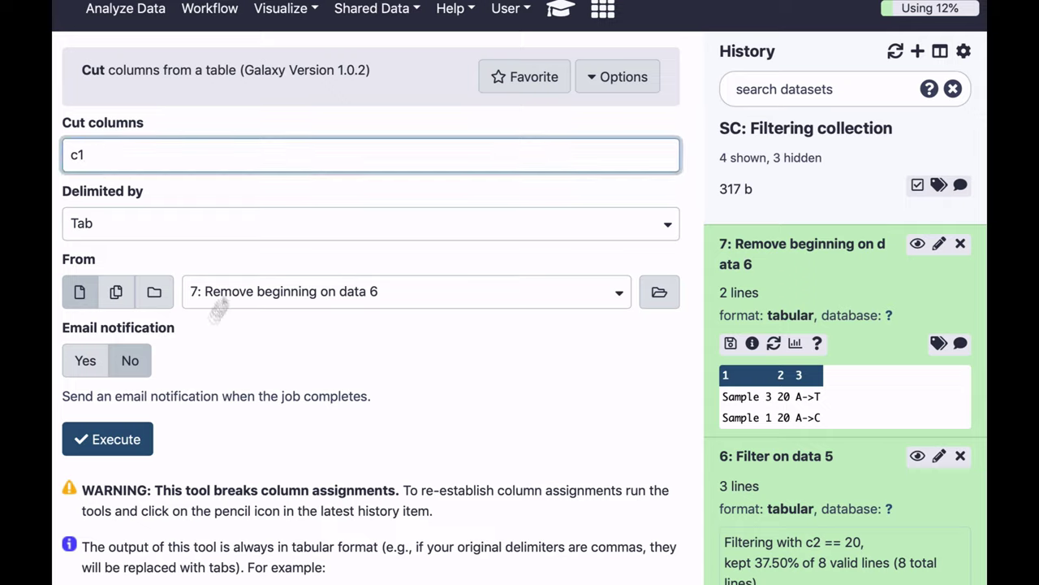
left_click(129, 440)
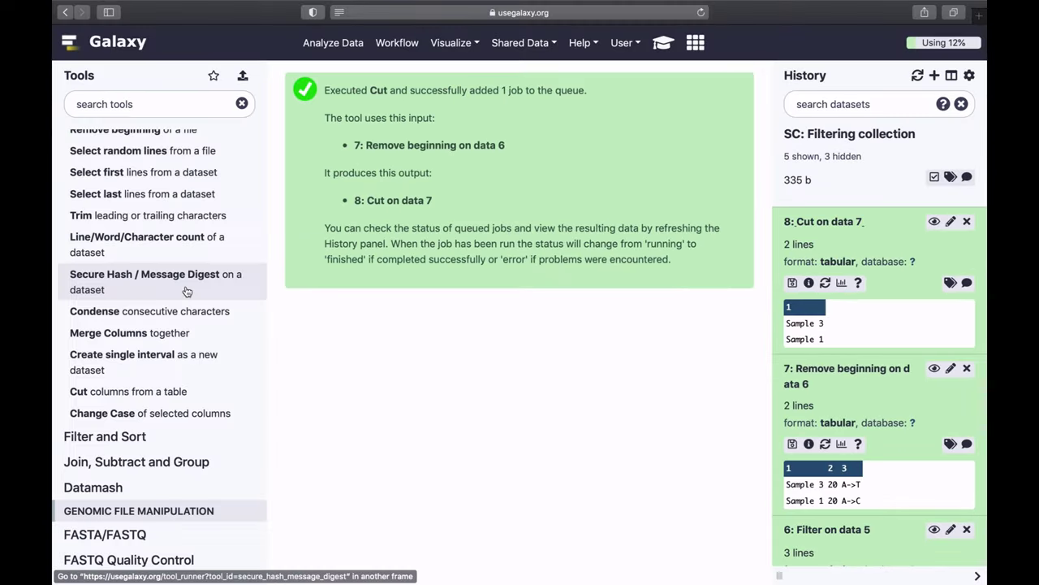
- Open the Filter List tool from the collection operations
scroll(186, 291, "up", 10)
scroll(186, 291, "up", 10)
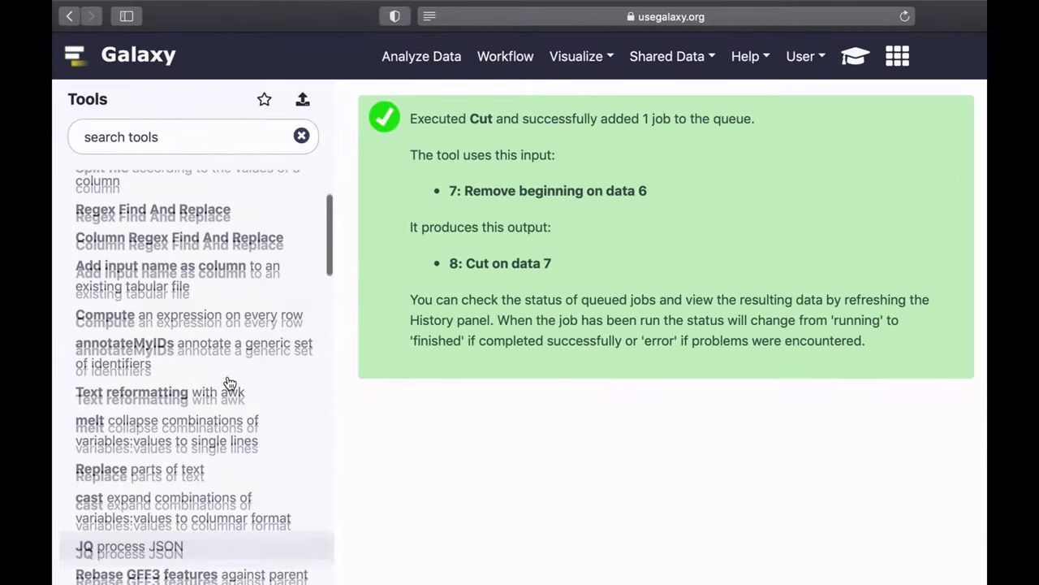
left_click(195, 284)
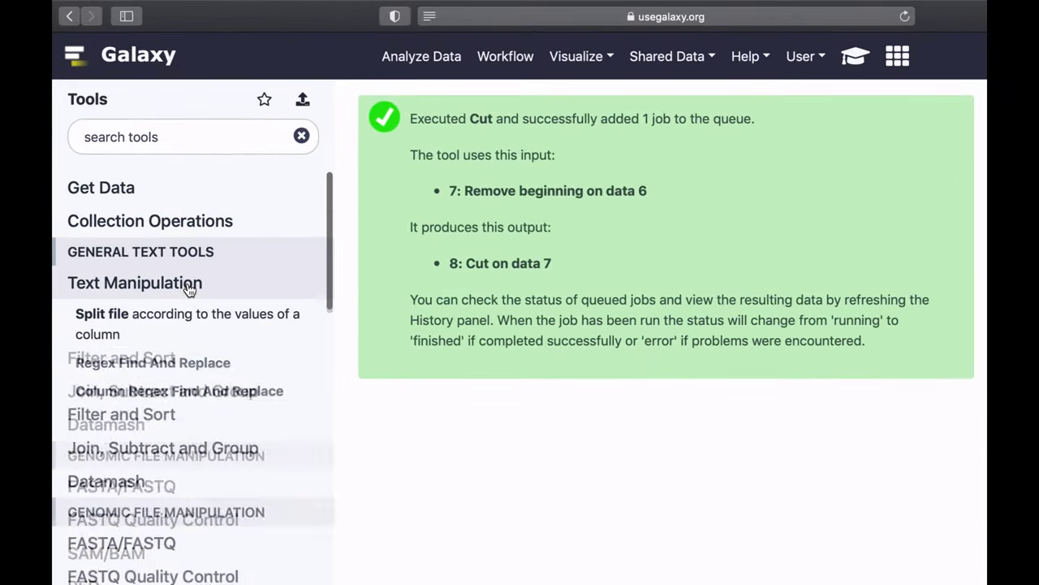
left_click(204, 220)
scroll(161, 446, "down", 5)
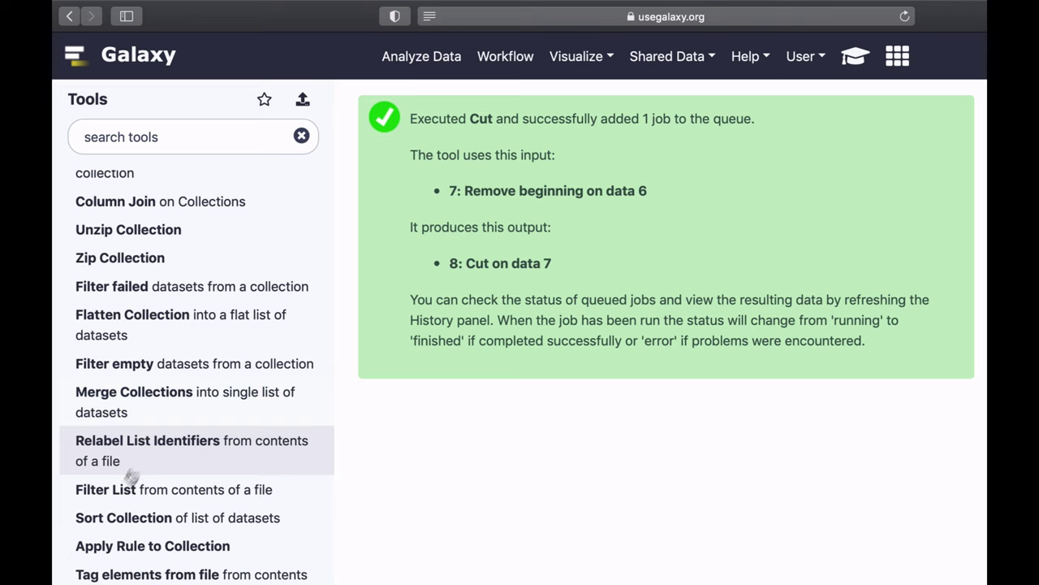
left_click(96, 490)
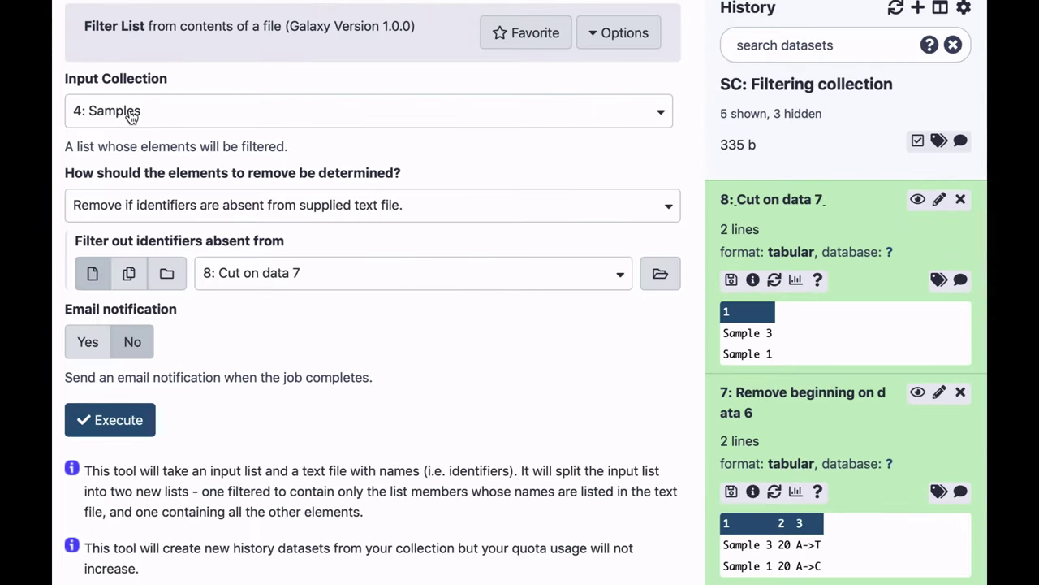
- Collapse the expanded history datasets and compare the element names in the Samples collection with the names in the Cut output
left_click(963, 8)
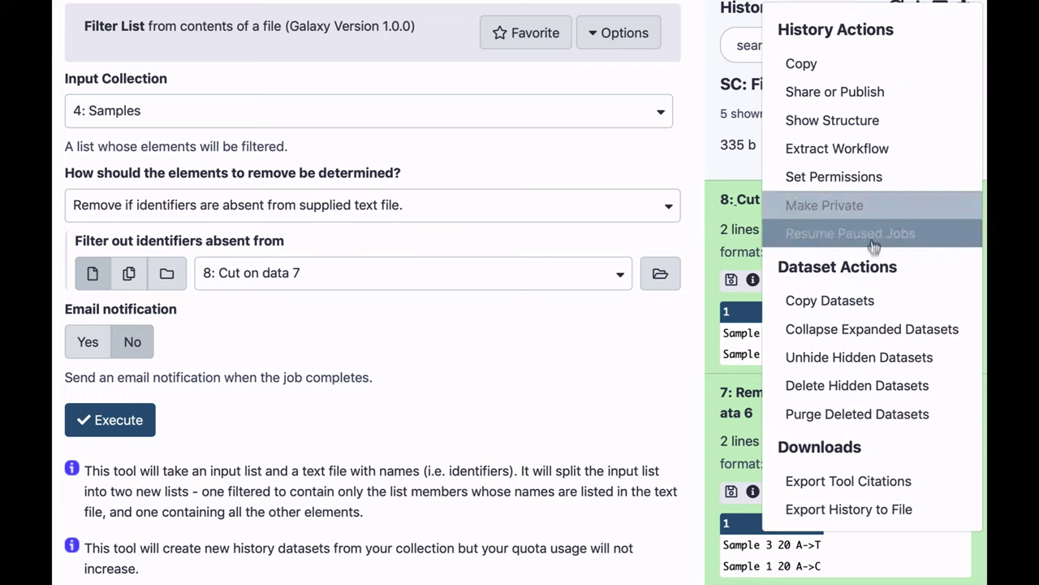
left_click(847, 329)
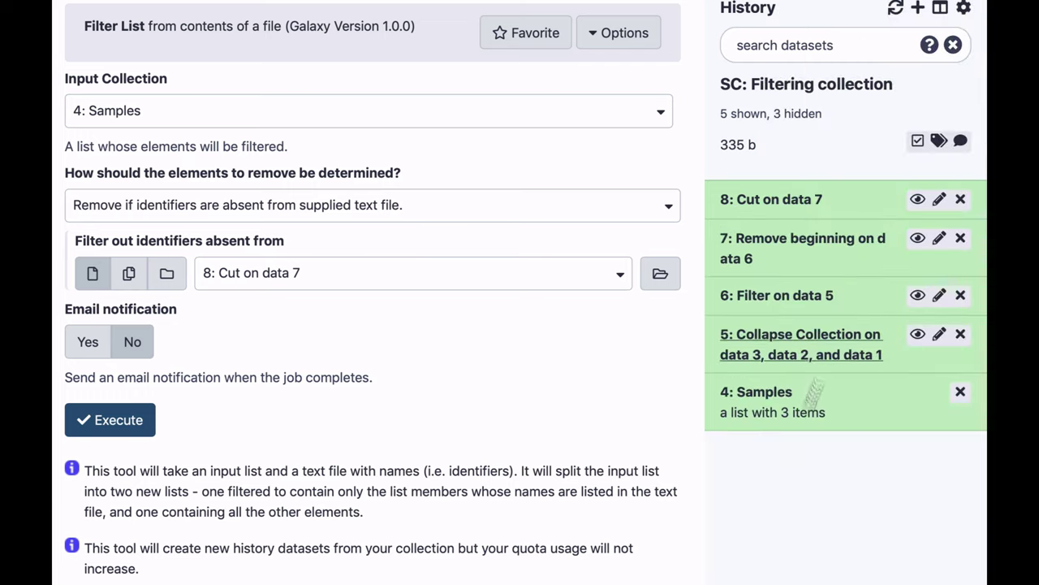
left_click(772, 394)
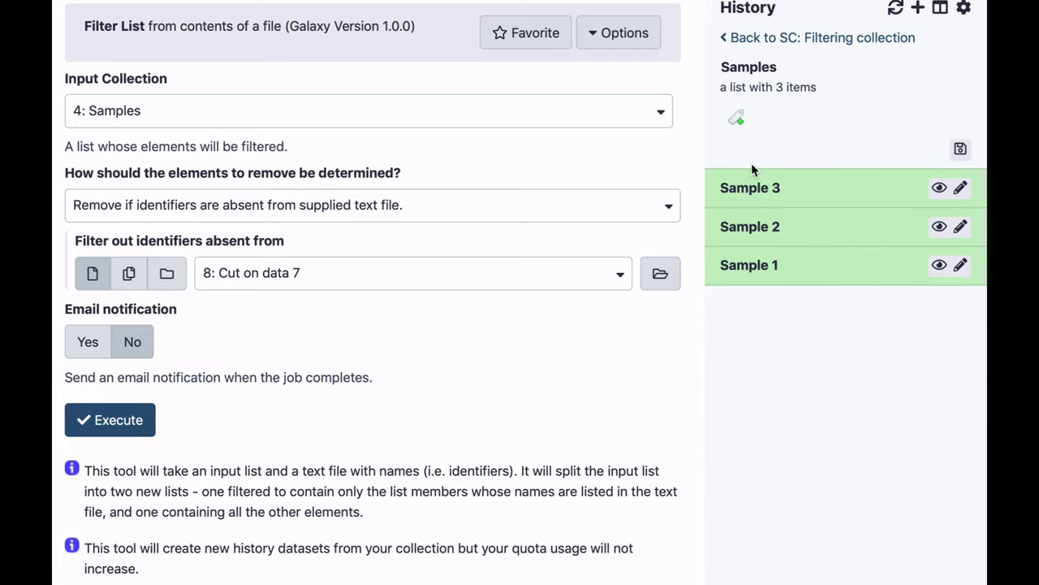
left_click(749, 39)
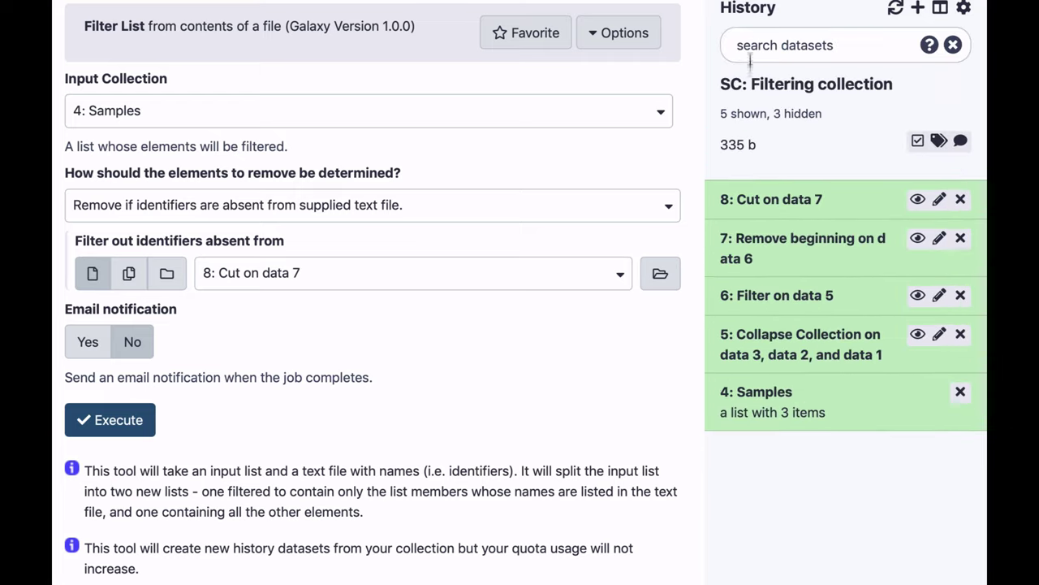
left_click(756, 211)
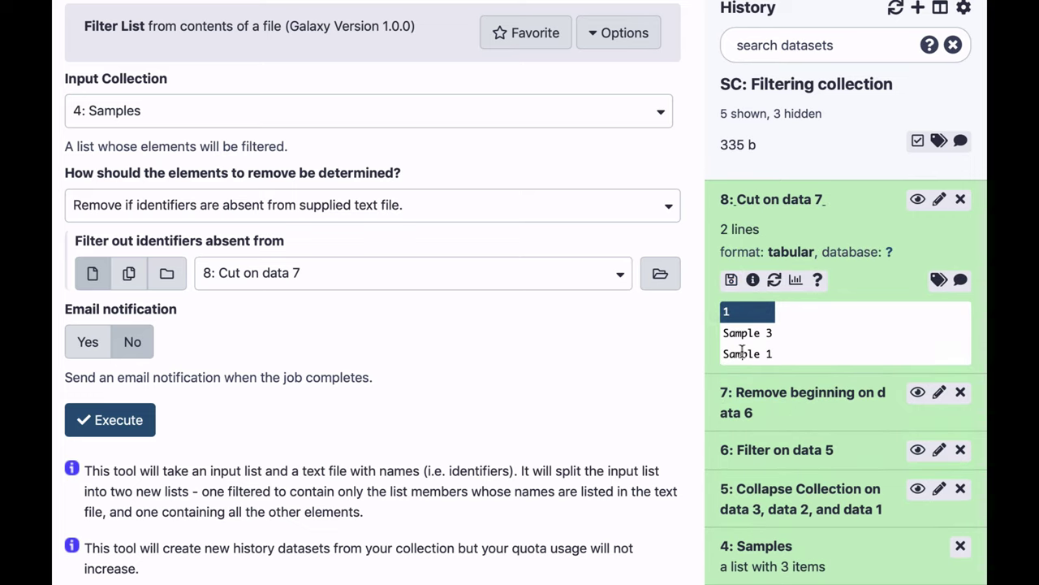
left_click(781, 551)
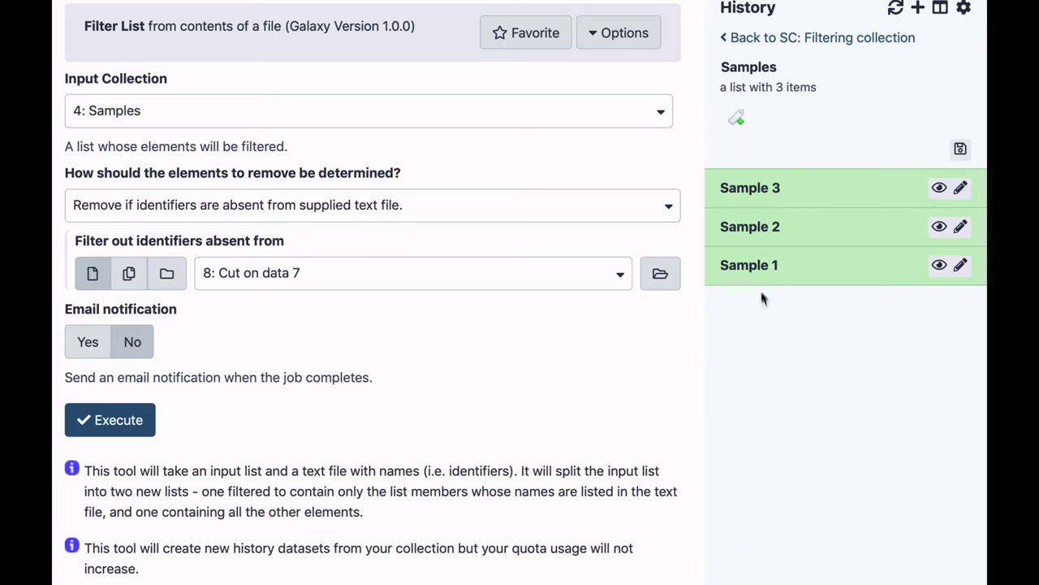
left_click(752, 38)
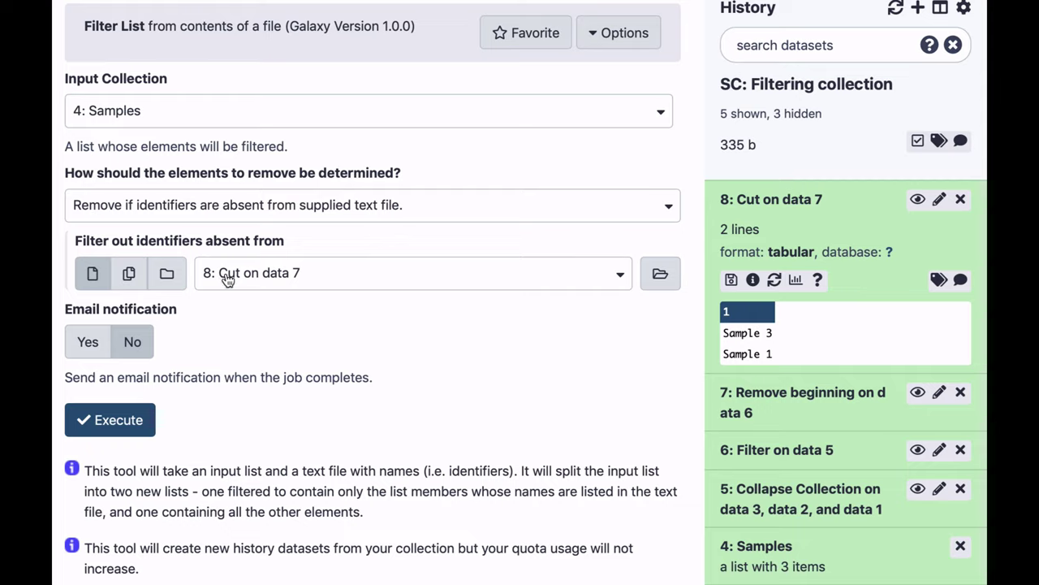
- Run Filter List on Samples, removing identifiers absent from the Cut output, and inspect the filtered and discarded collections
left_click(119, 421)
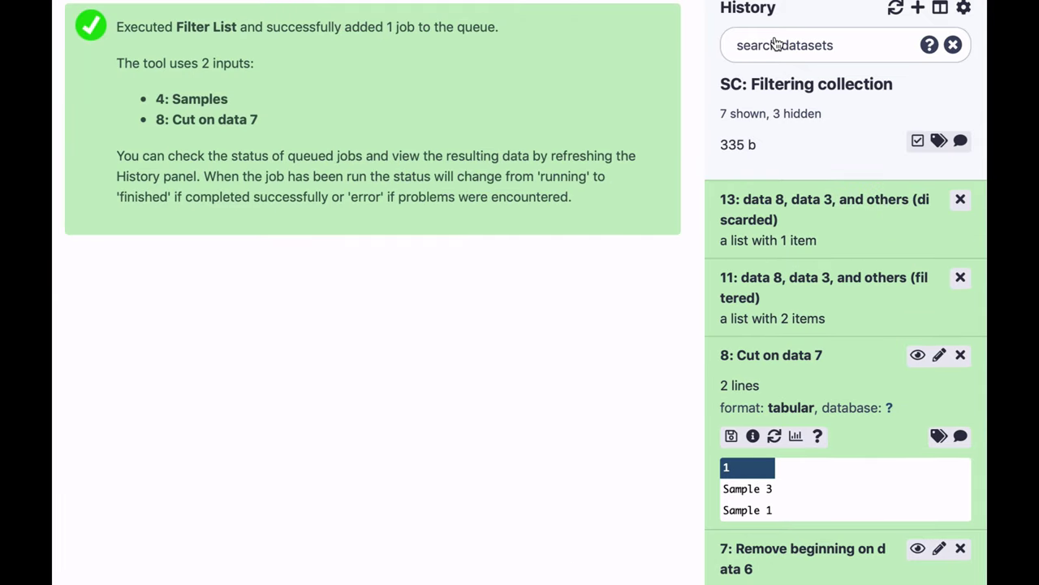
left_click(729, 299)
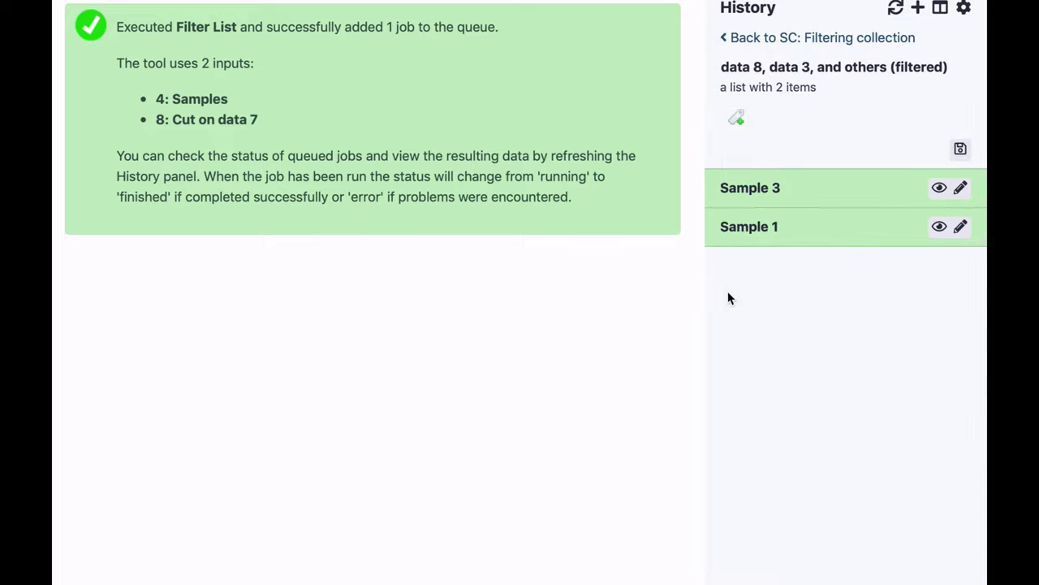
left_click(756, 37)
left_click(741, 207)
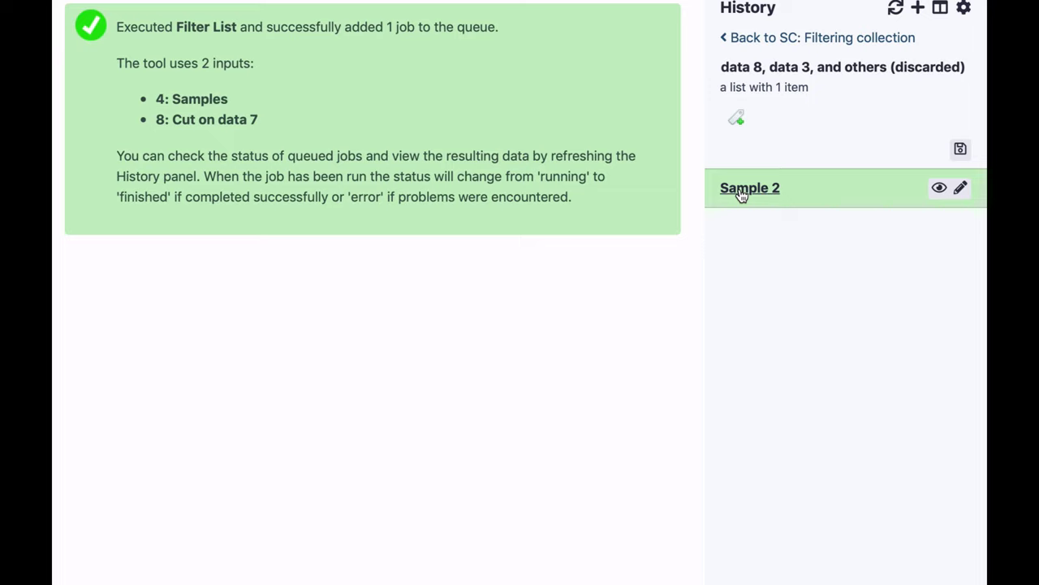
left_click(741, 191)
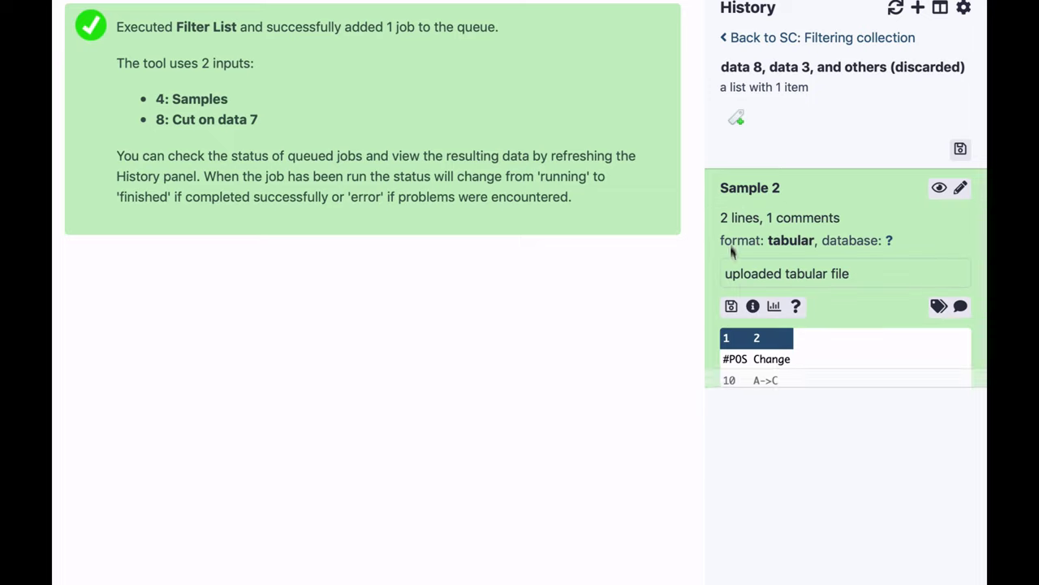
left_click(742, 192)
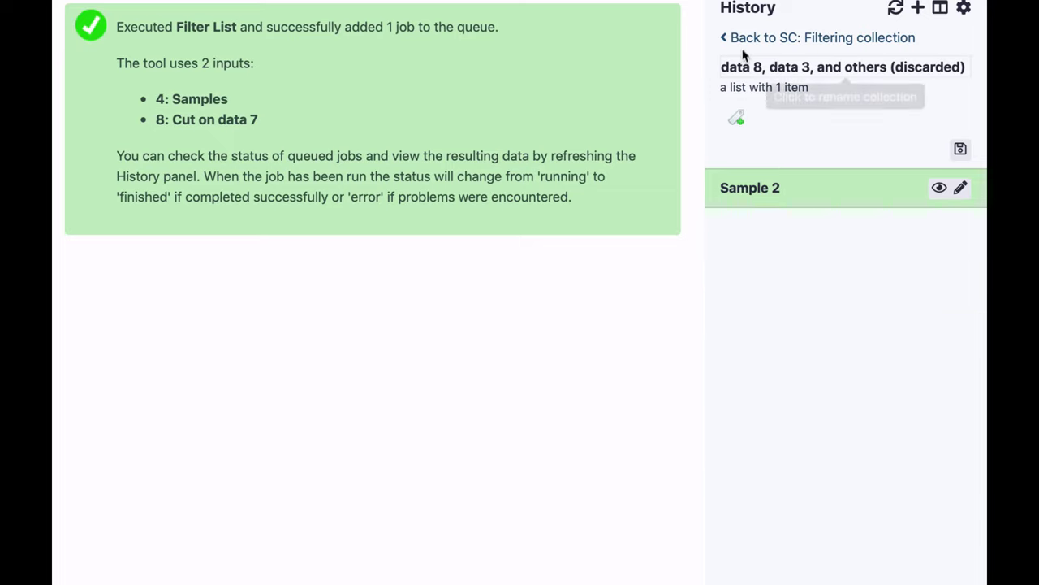